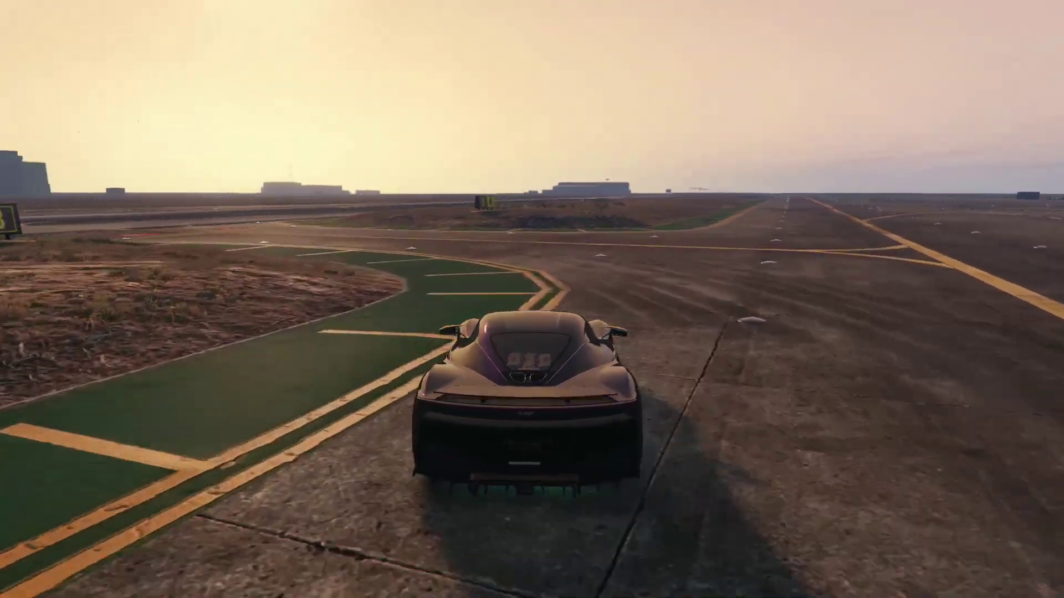
pyautogui.press('d')
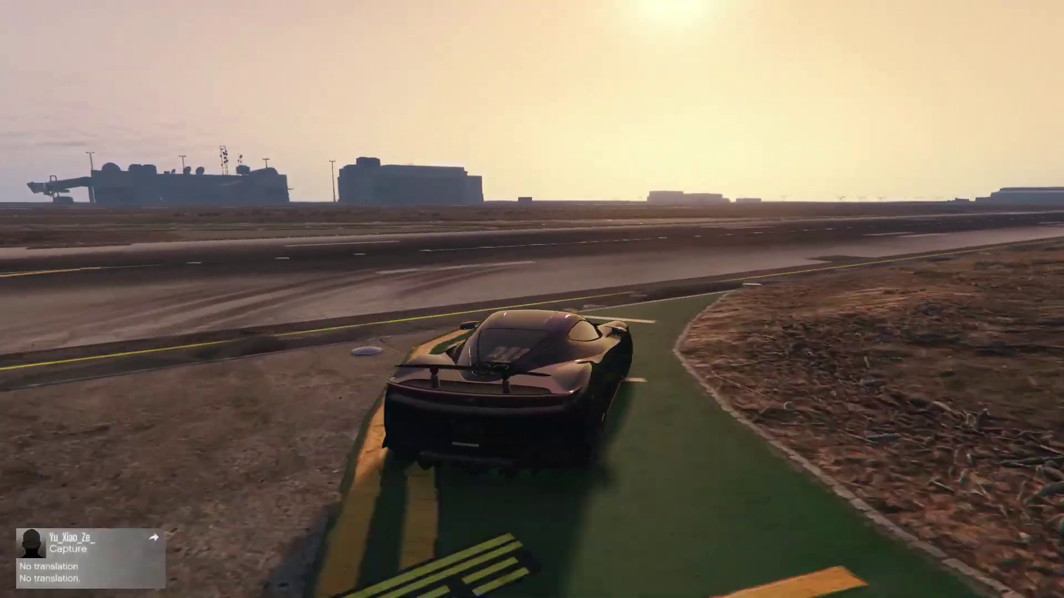
pyautogui.press('w')
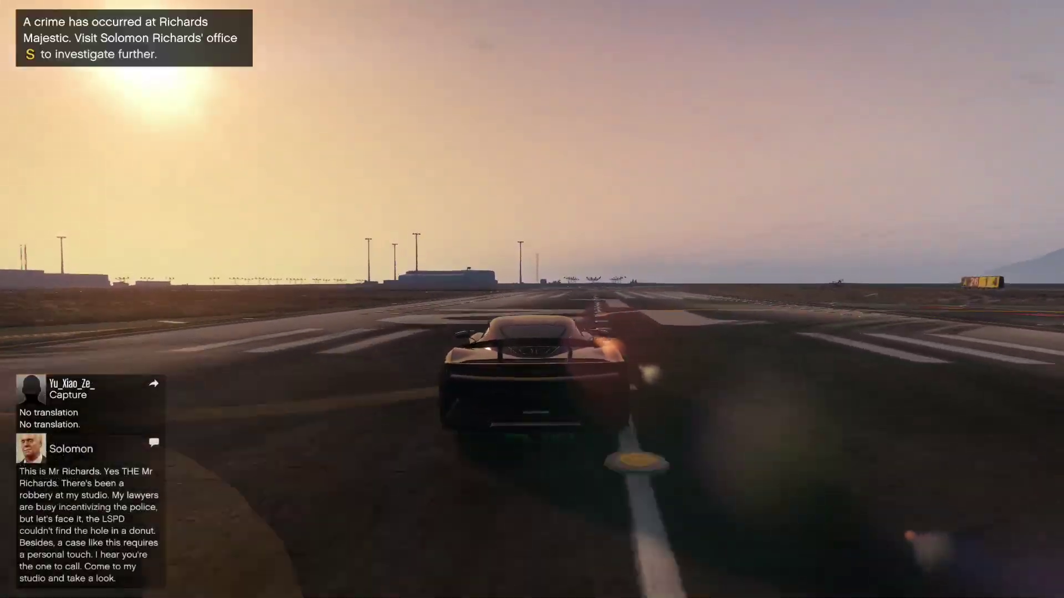
pyautogui.press('a')
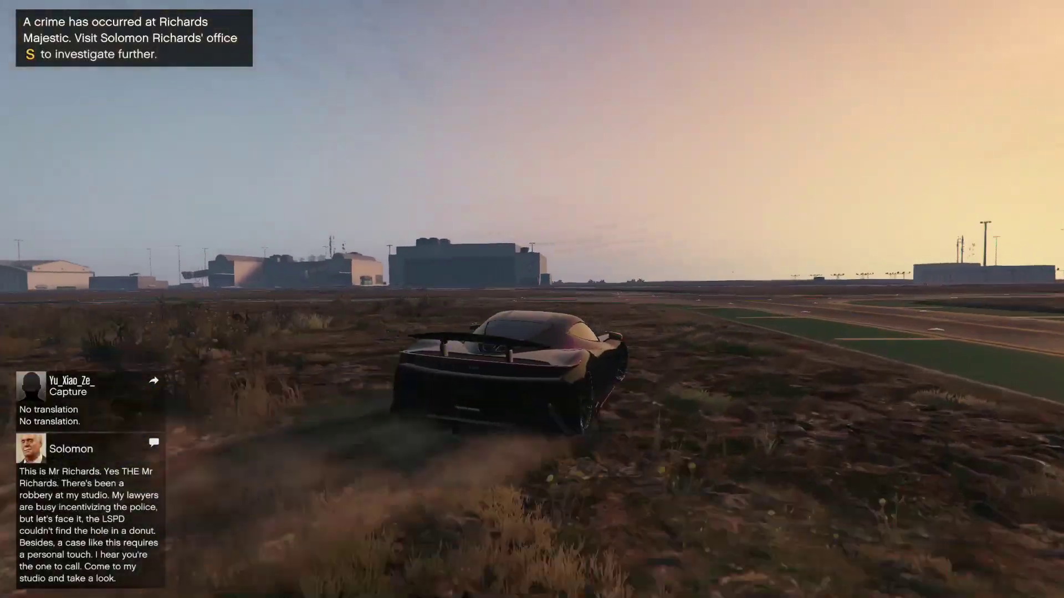
pyautogui.press('d')
pyautogui.press('d')
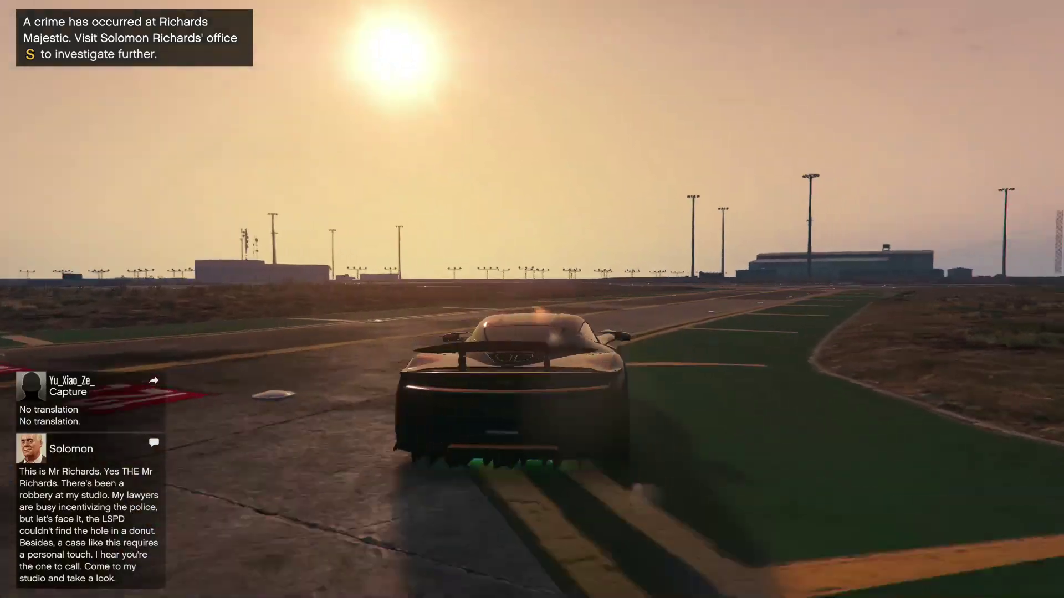
pyautogui.press('a')
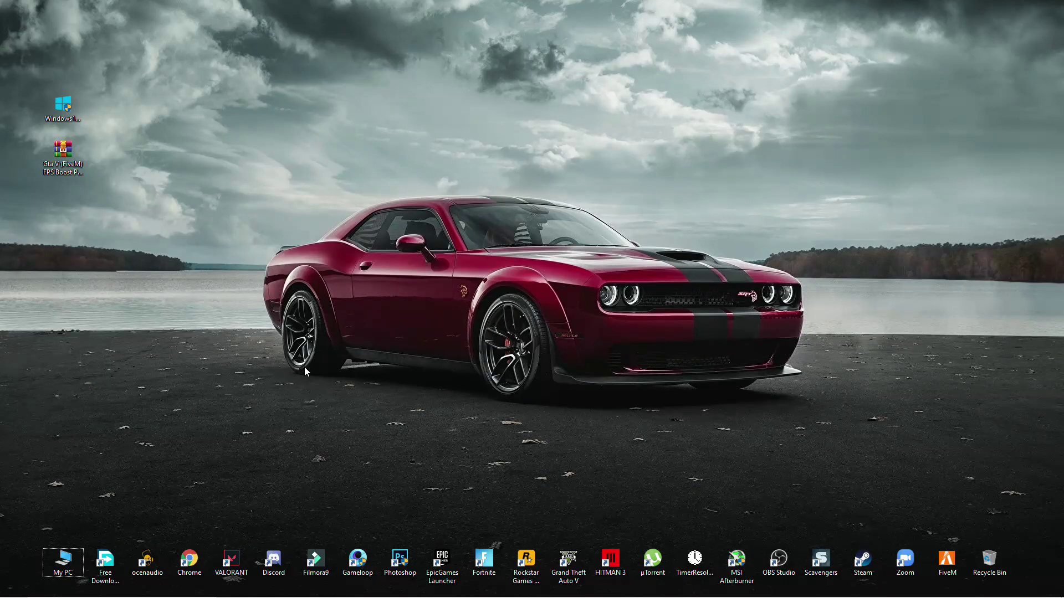
# Open the Windows Prefetch folder with the Run command PREFETCH and maximize its window.
pyautogui.press('super+r')
pyautogui.click(96, 540)
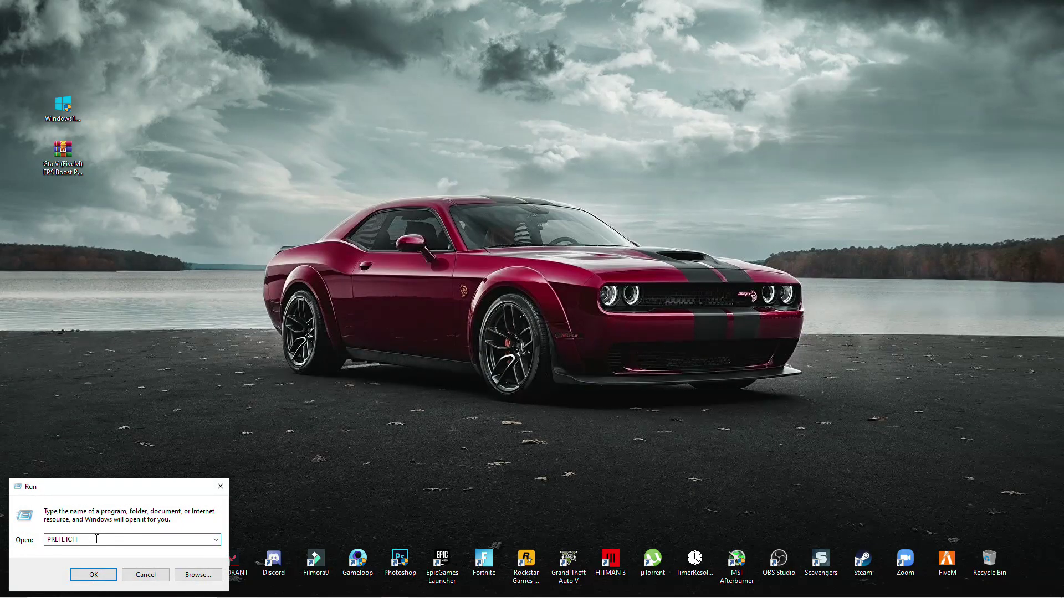
pyautogui.moveTo(86, 543)
pyautogui.mouseDown()
pyautogui.moveTo(45, 540)
pyautogui.moveTo(81, 541)
pyautogui.mouseUp()
pyautogui.click(103, 581)
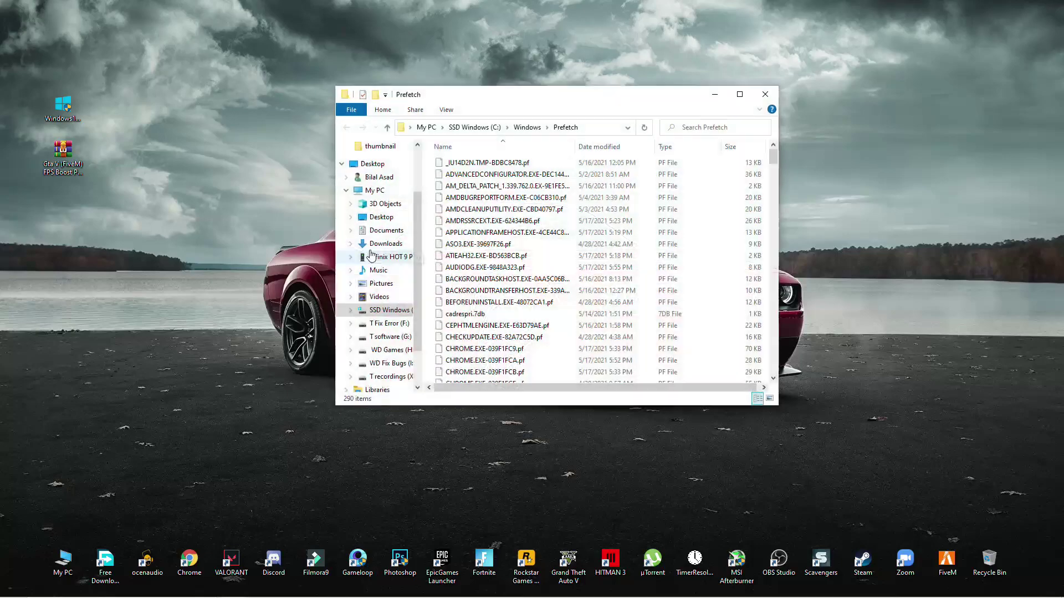
pyautogui.doubleClick(590, 95)
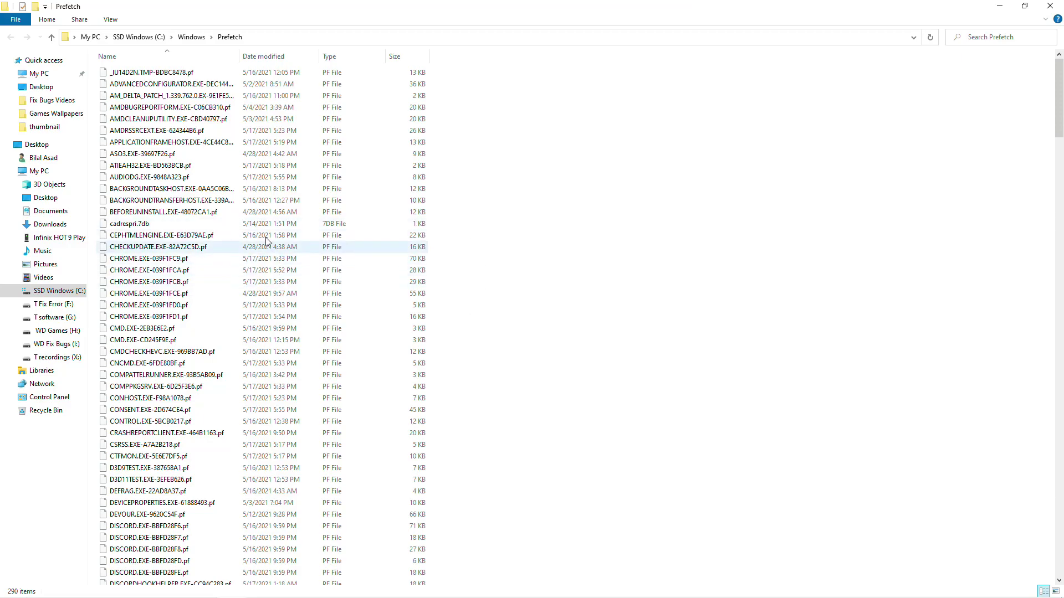
# Delete all files in the Prefetch folder, skipping the file that is in use.
pyautogui.scroll(-9, 159, 139)
pyautogui.scroll(-15, 159, 140)
pyautogui.scroll(12, 174, 203)
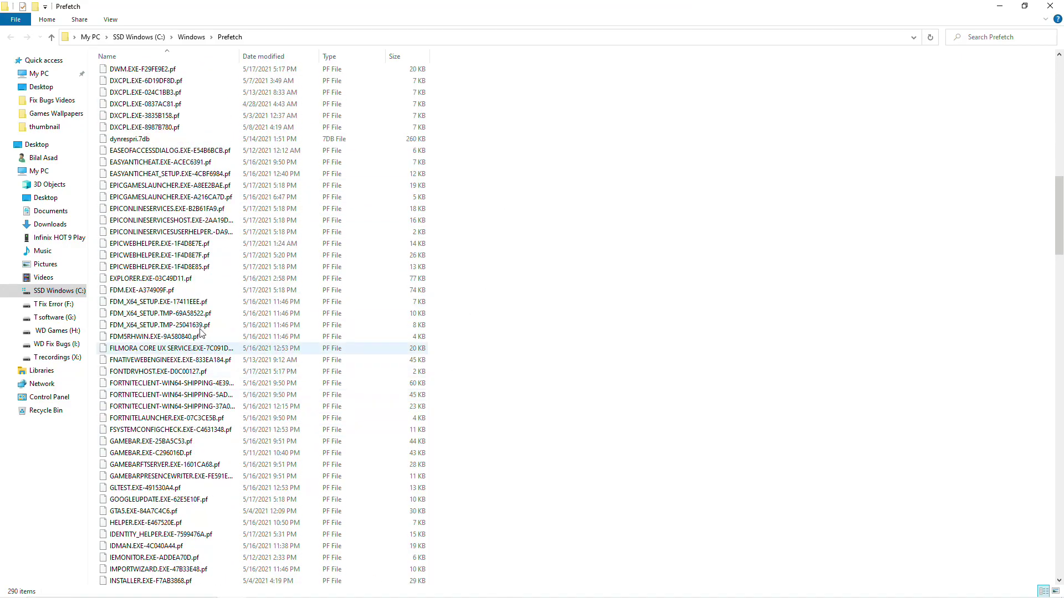
pyautogui.scroll(5, 175, 202)
pyautogui.click(191, 150)
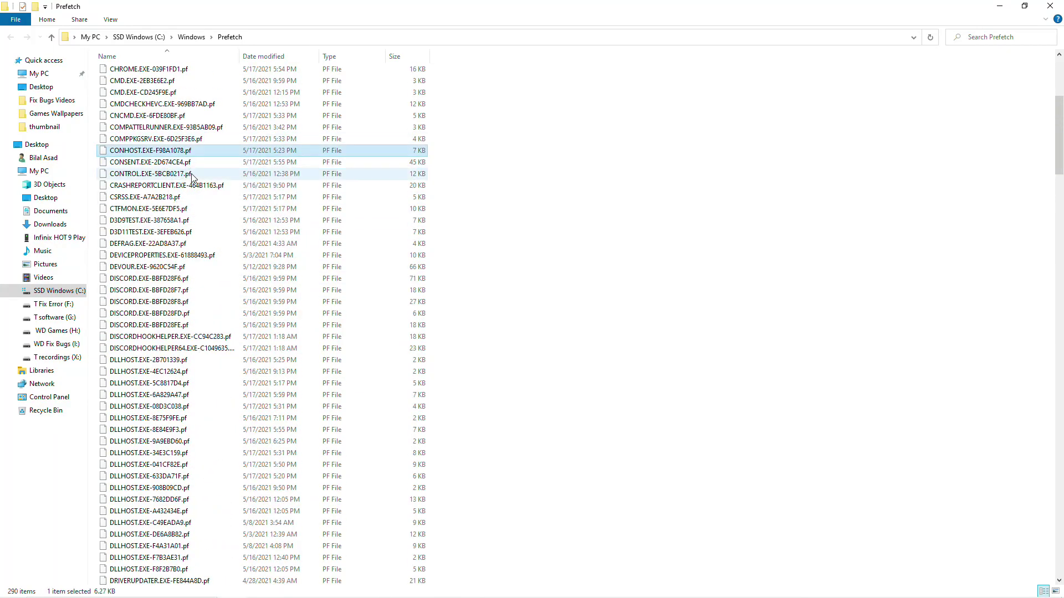
pyautogui.hotkey('ctrl', 'a')
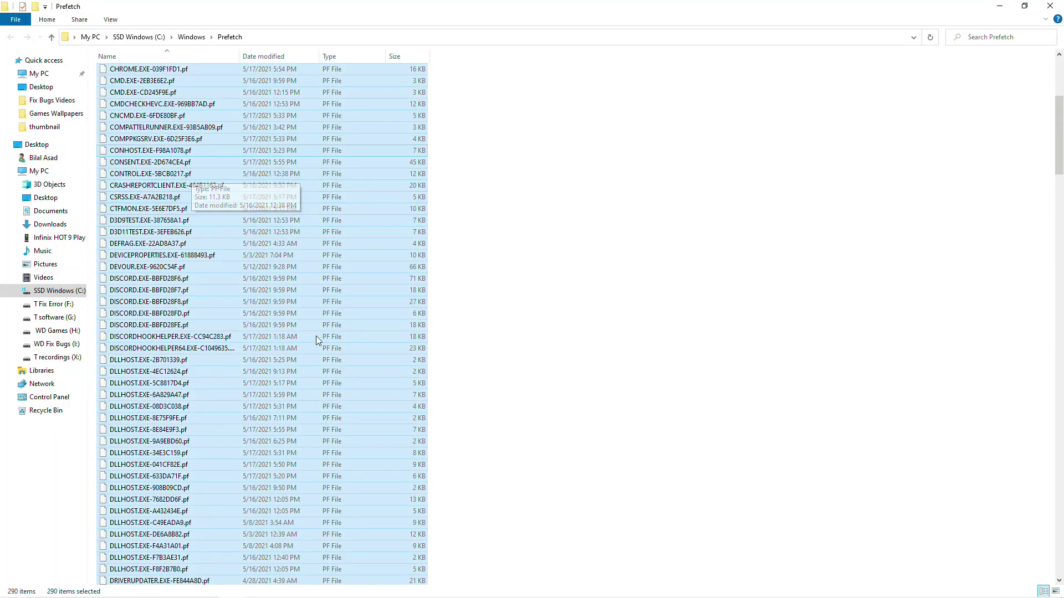
pyautogui.rightClick(160, 240)
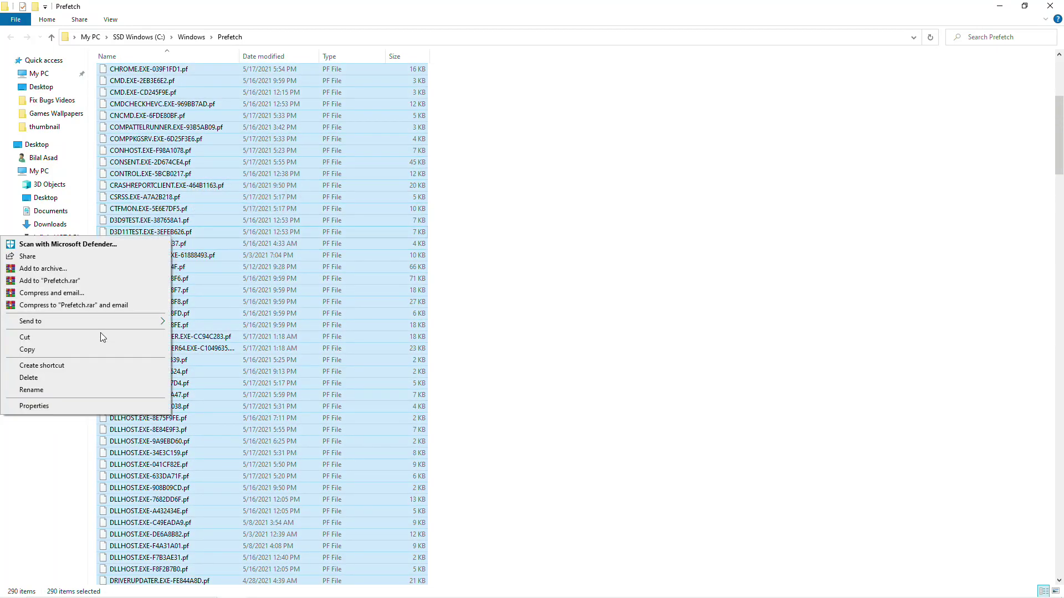
pyautogui.click(55, 379)
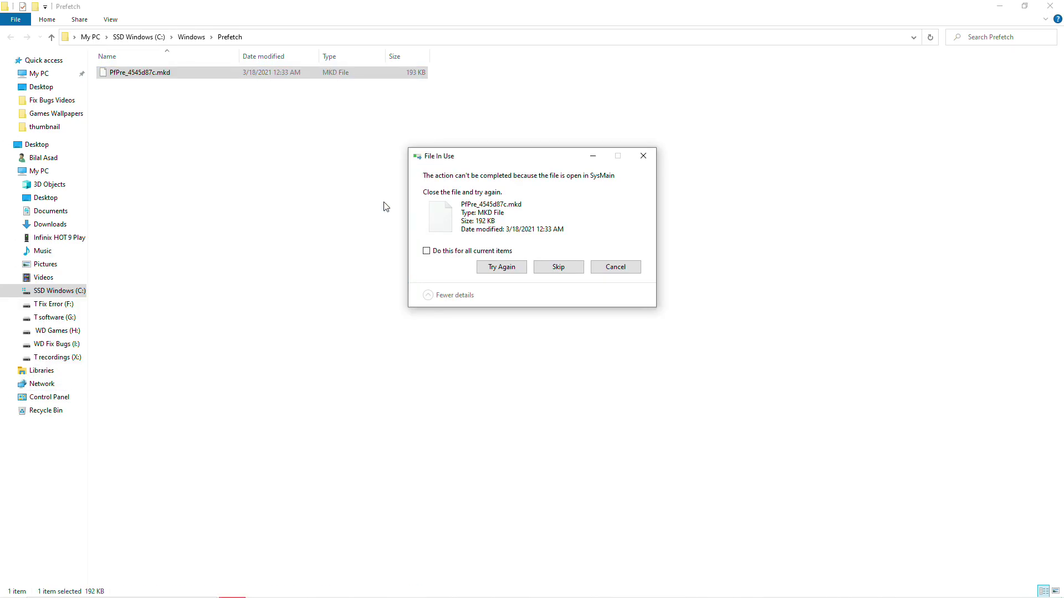
pyautogui.click(561, 268)
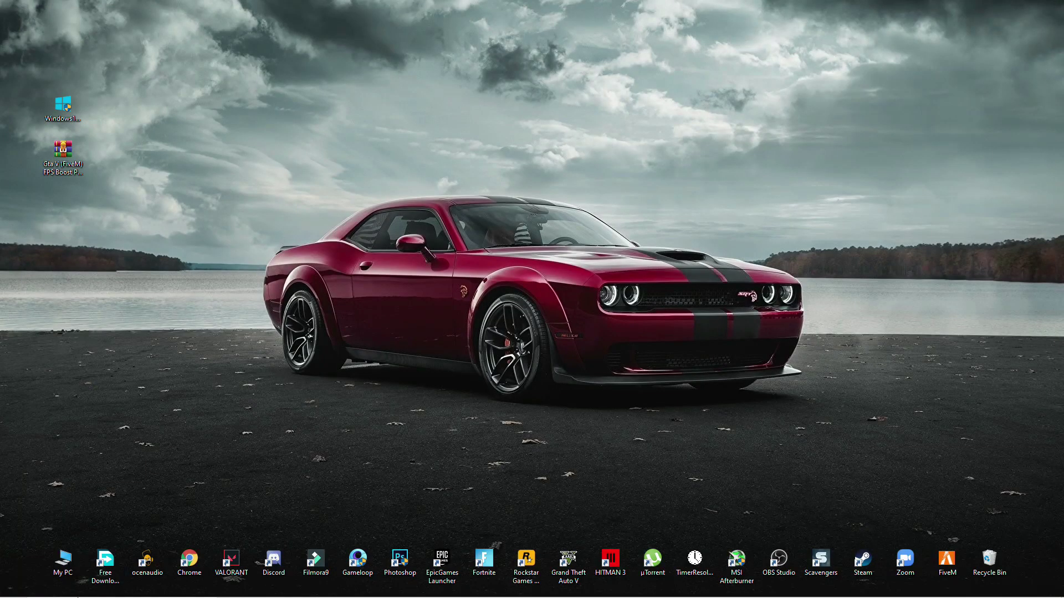
# Open the Windows Temp folder with the Run command temp.
pyautogui.click(285, 344)
pyautogui.press('super+r')
pyautogui.write('PREFETCH')
pyautogui.moveTo(101, 539); pyautogui.dragTo(46, 550)
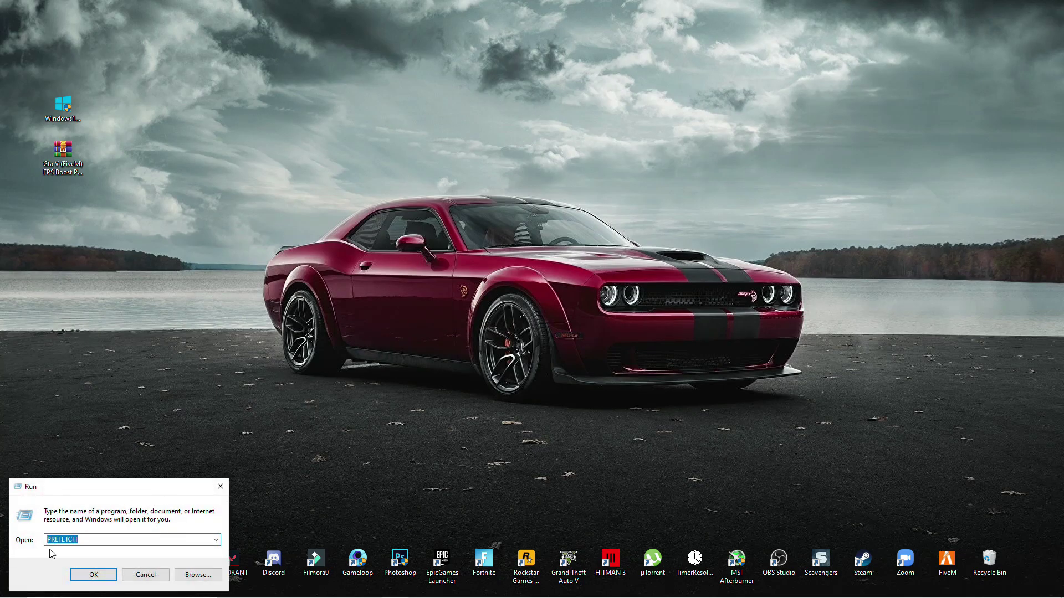
pyautogui.press('BackSpace')
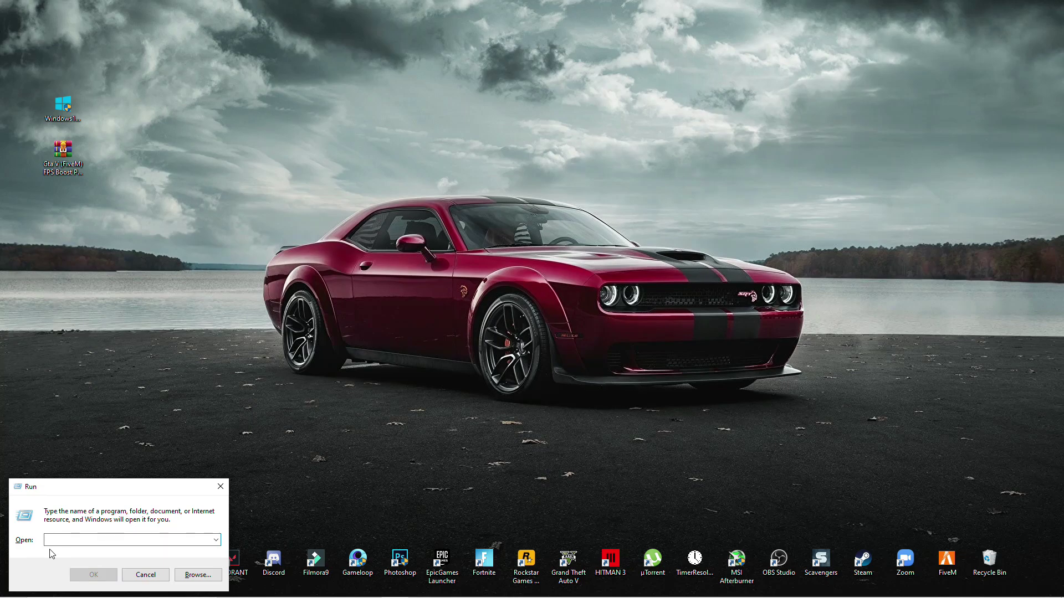
pyautogui.write('t')
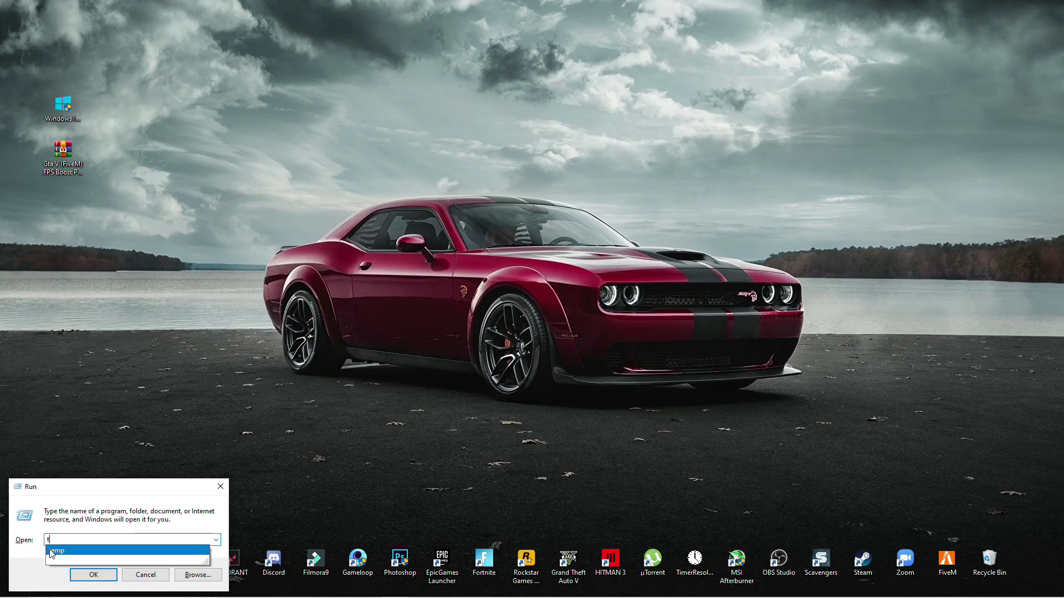
pyautogui.write('emp')
pyautogui.press('Return')
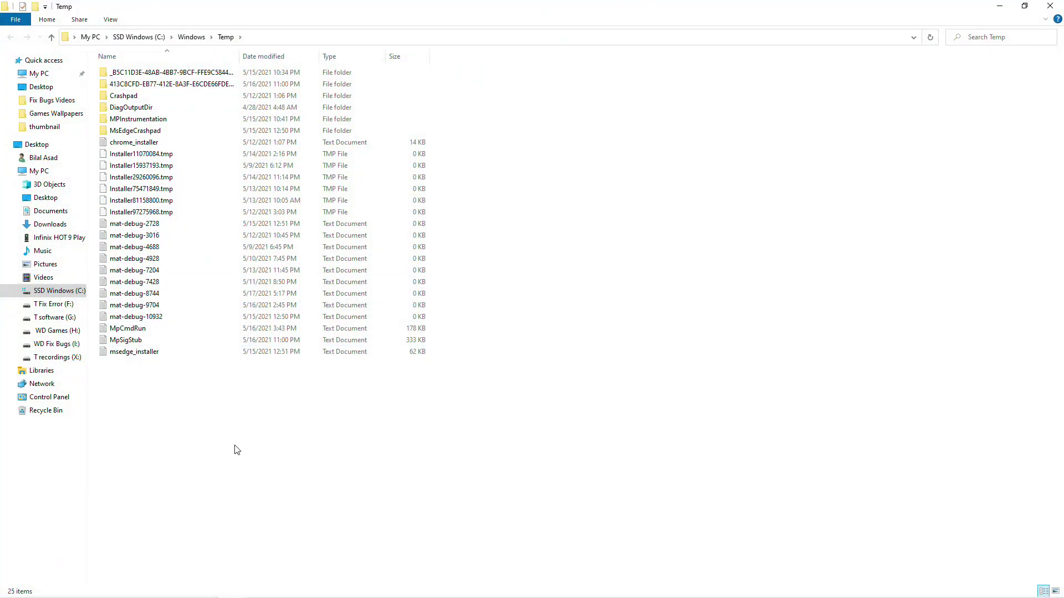
# Delete all files and folders in the Windows Temp folder and close its window.
pyautogui.hotkey('ctrl', 'a')
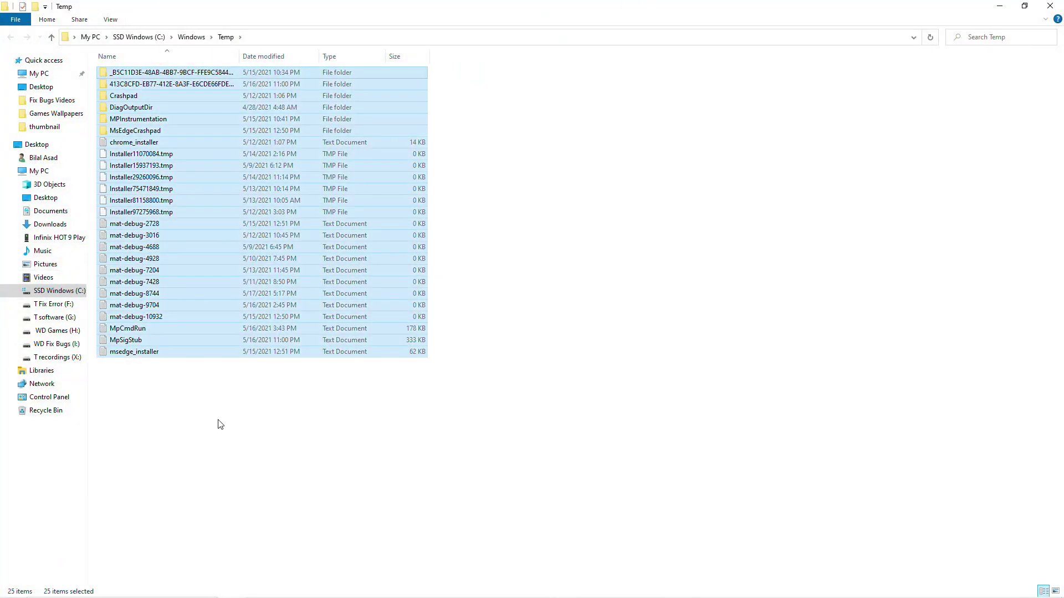
pyautogui.rightClick(158, 317)
pyautogui.click(43, 453)
pyautogui.click(1050, 6)
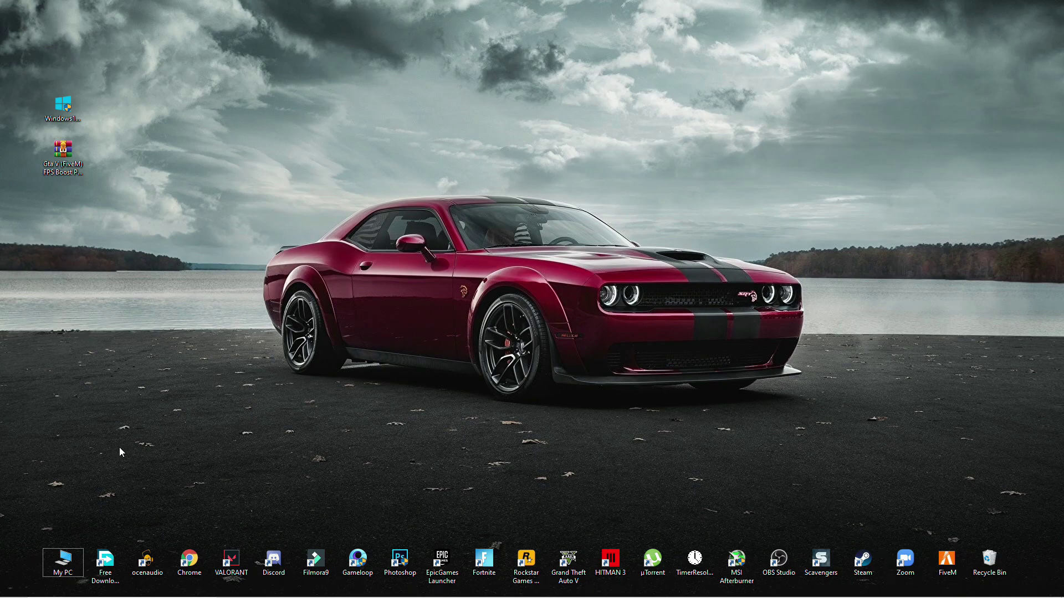
# Open the user's local Temp folder with the Run command %temp%.
pyautogui.press('super+r')
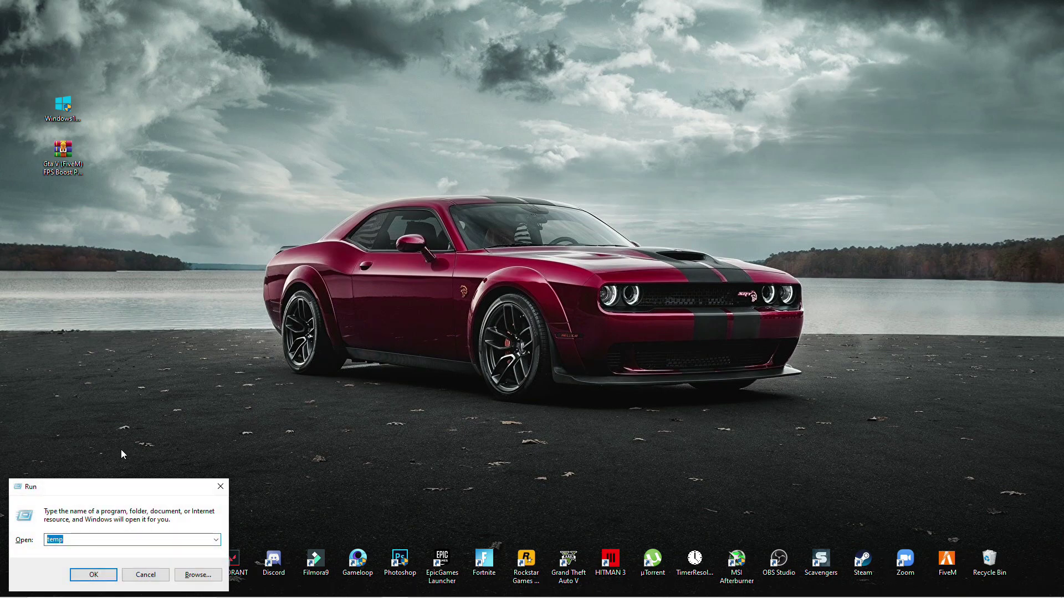
pyautogui.press('End')
pyautogui.write('%')
pyautogui.press('Home')
pyautogui.write('%')
pyautogui.doubleClick(78, 542)
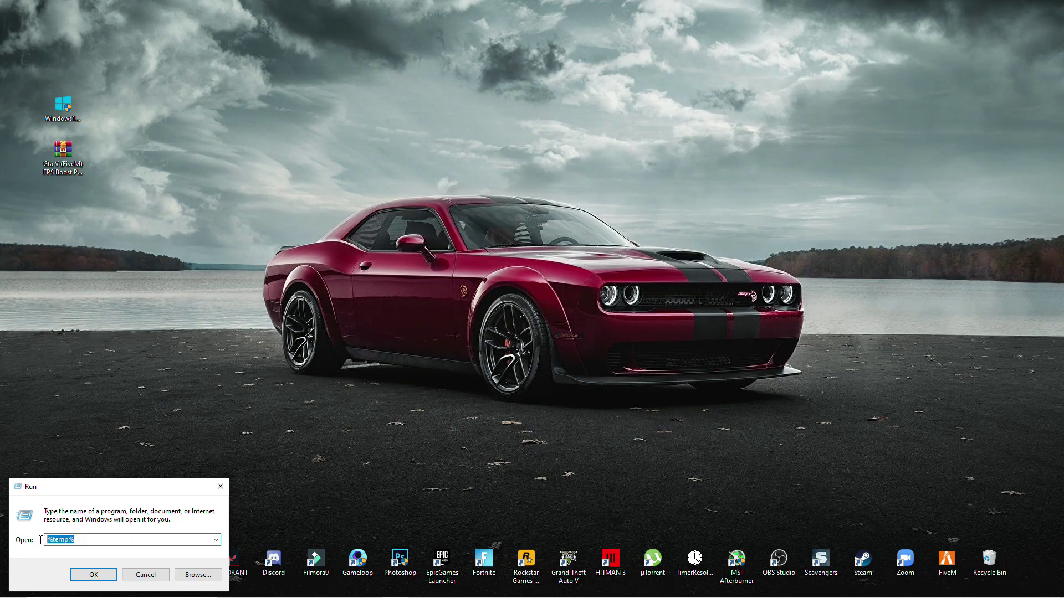
pyautogui.click(93, 575)
# Delete everything in the user's local Temp folder, skipping the file that is in use.
pyautogui.click(206, 273)
pyautogui.hotkey('ctrl', 'a')
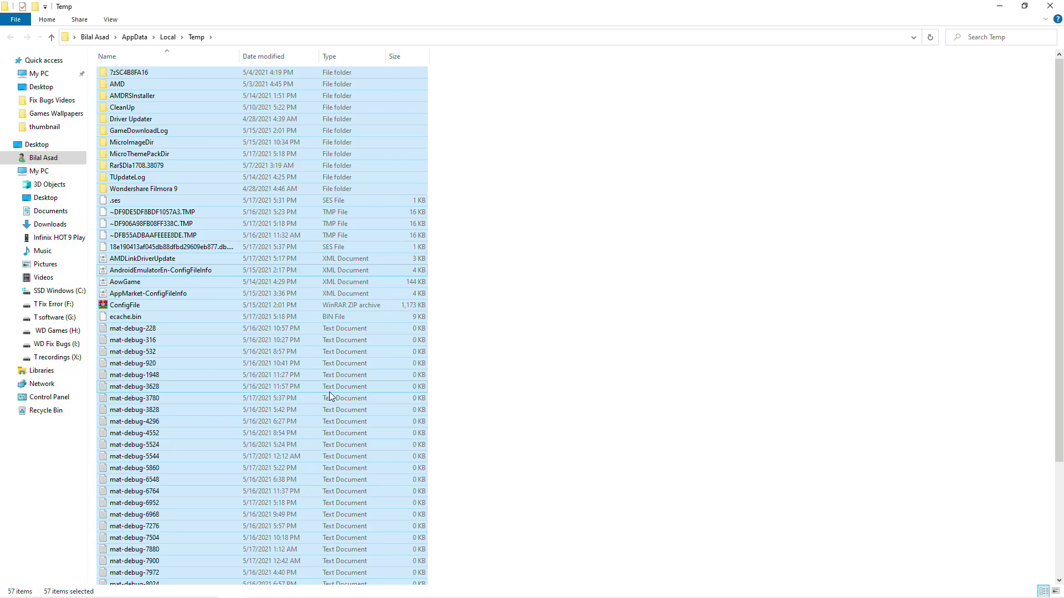
pyautogui.rightClick(162, 212)
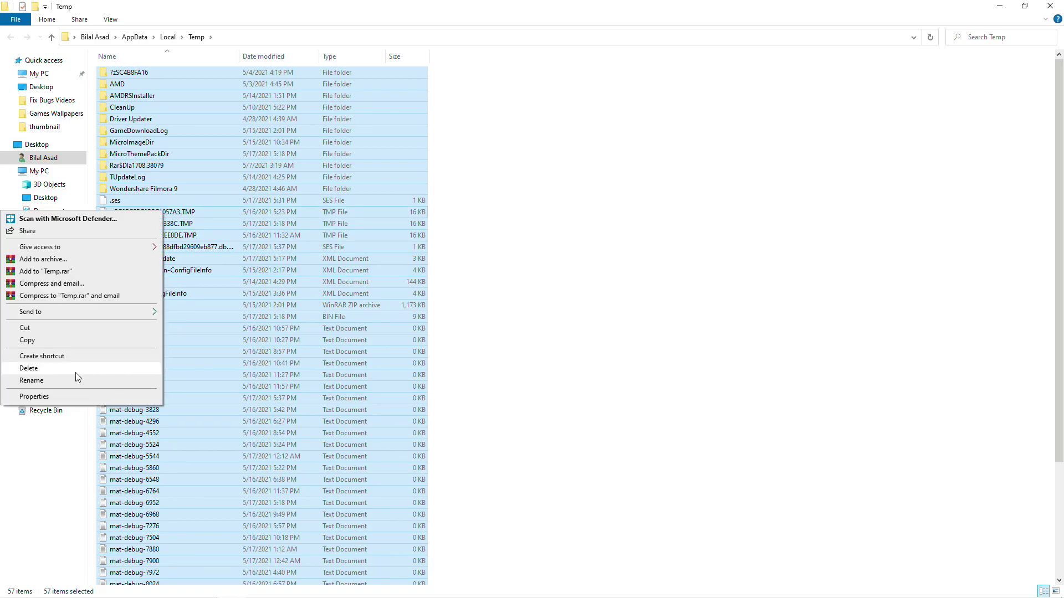
pyautogui.click(79, 369)
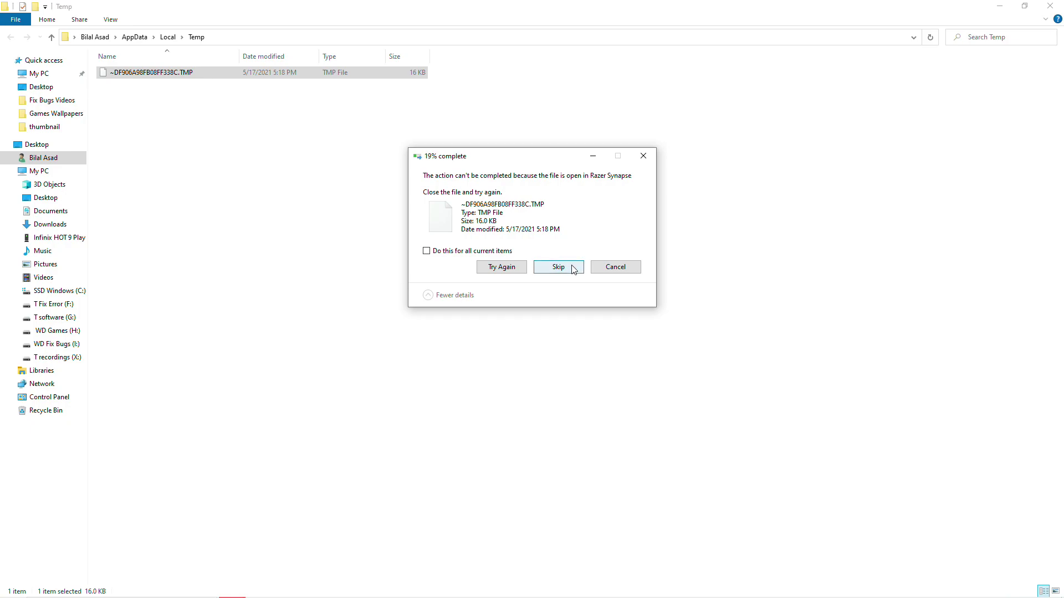
pyautogui.click(573, 270)
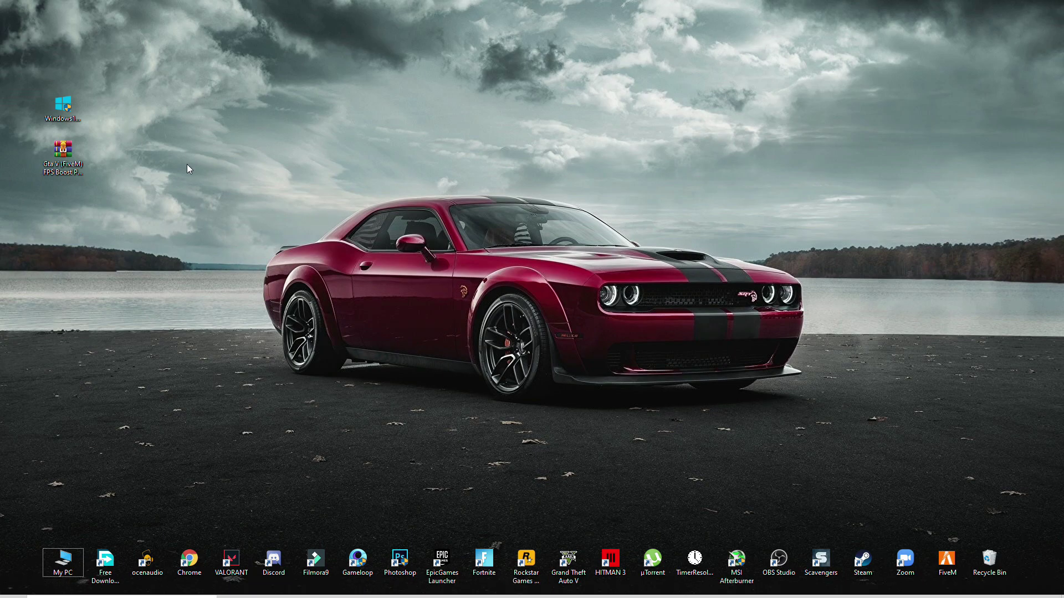
# Rearrange the desktop icons so the Windows 10 upgrade file sits directly above the Gta V (FiveM) FPS Boost Pack archive.
pyautogui.click(76, 174)
pyautogui.click(120, 231)
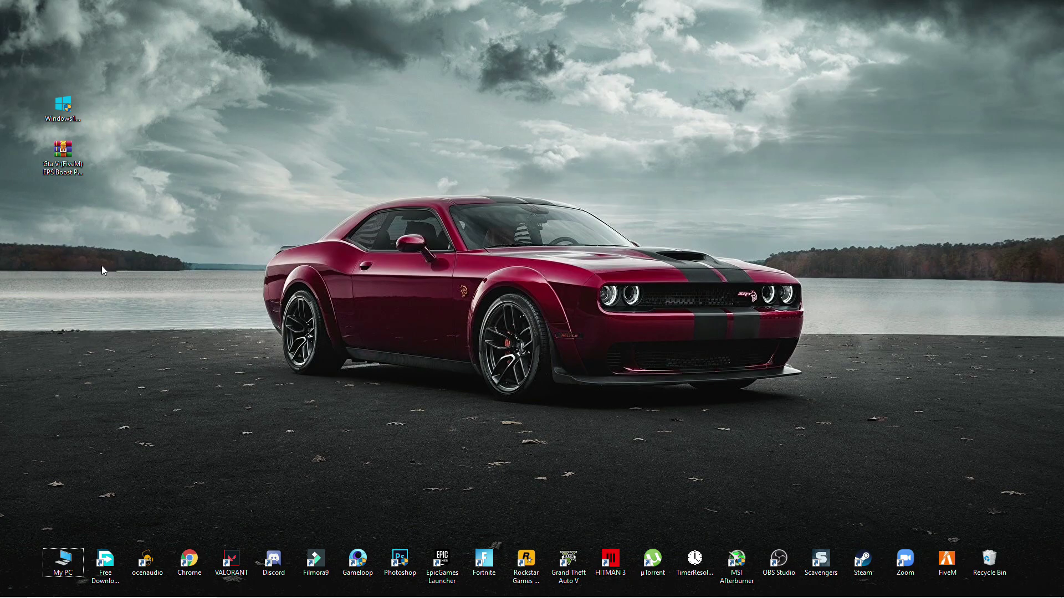
pyautogui.moveTo(62, 151); pyautogui.dragTo(240, 150)
pyautogui.click(67, 133)
pyautogui.moveTo(64, 118); pyautogui.dragTo(68, 257)
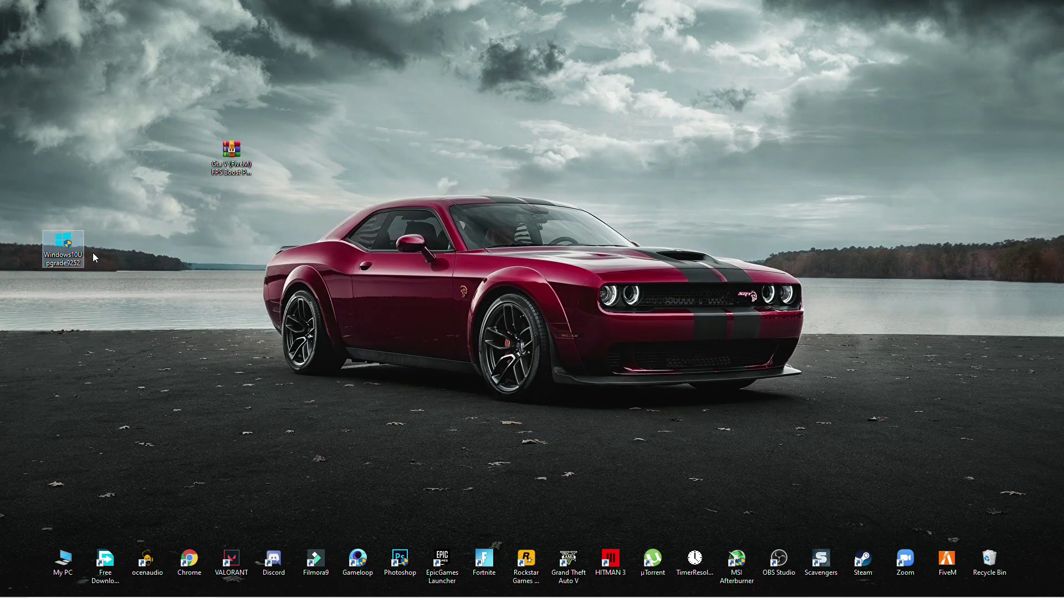
pyautogui.moveTo(125, 252); pyautogui.dragTo(135, 317)
pyautogui.moveTo(83, 258); pyautogui.dragTo(109, 163)
pyautogui.moveTo(231, 151); pyautogui.dragTo(77, 205)
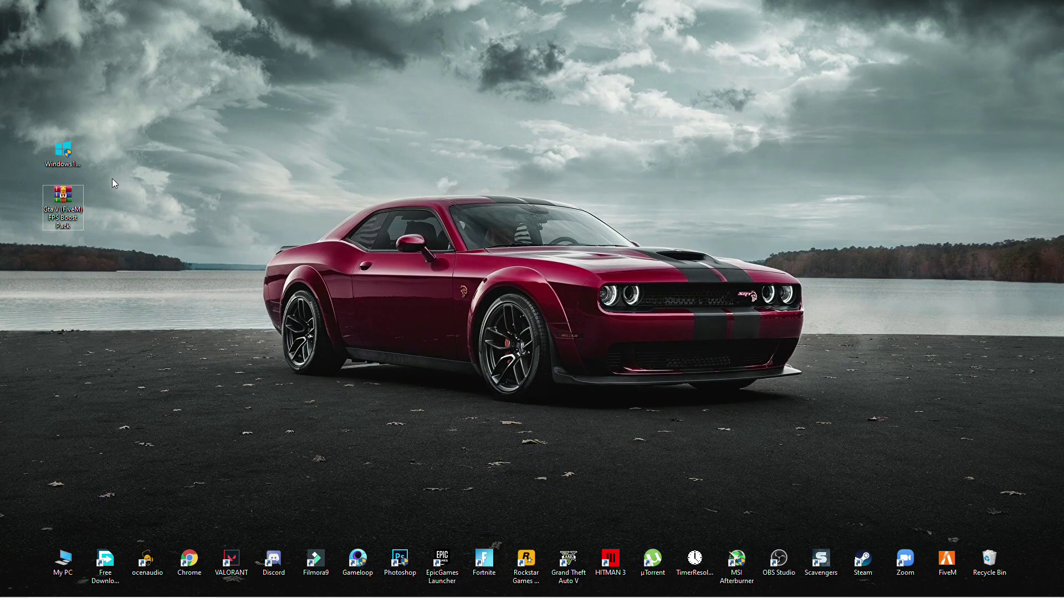
# Extract the Gta V (FiveM) FPS Boost Pack archive directly onto the desktop.
pyautogui.moveTo(74, 204)
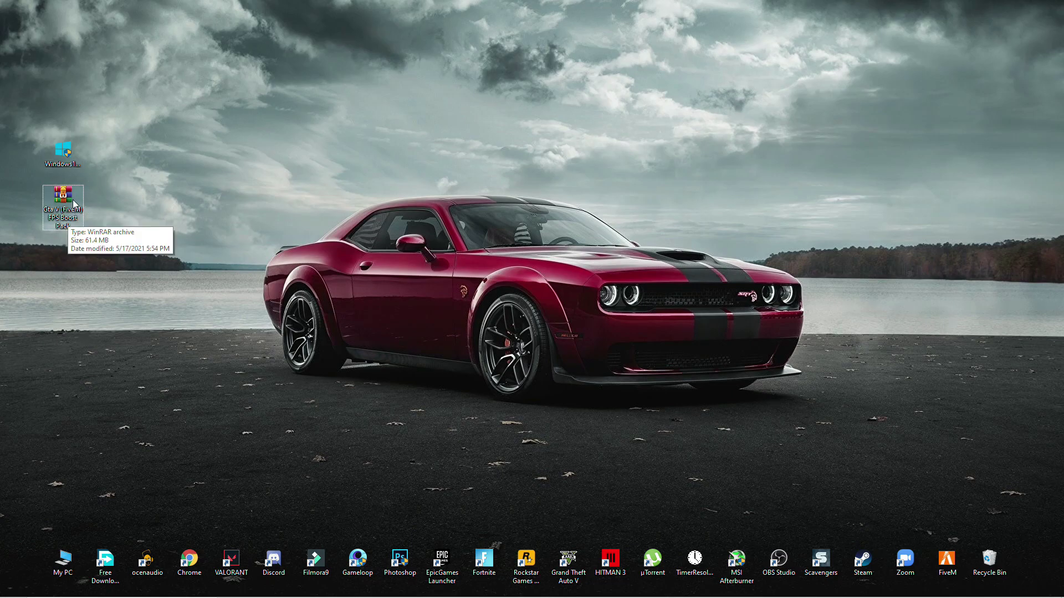
pyautogui.rightClick(74, 204)
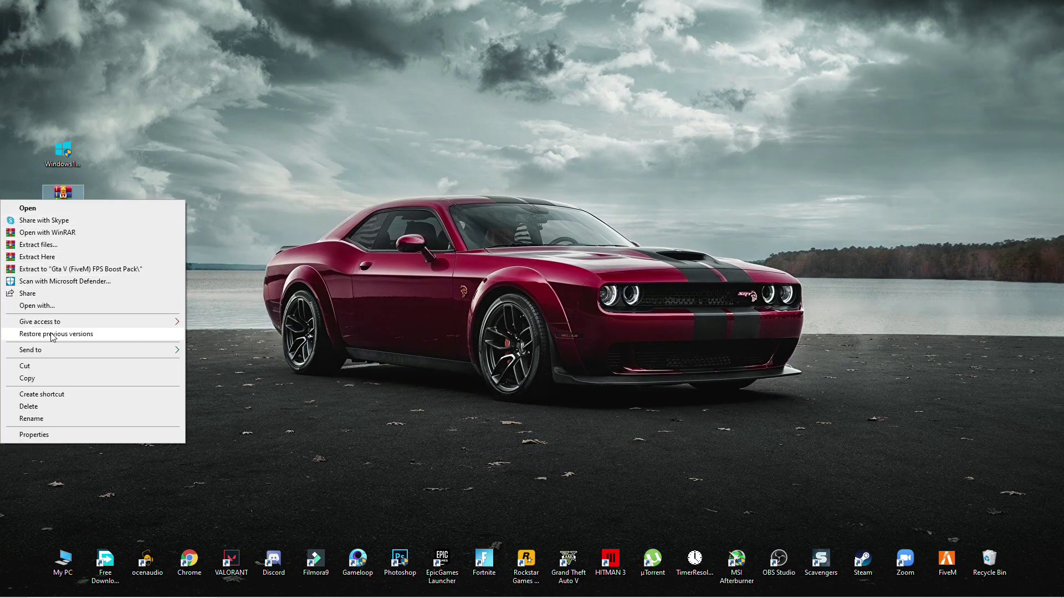
pyautogui.click(49, 258)
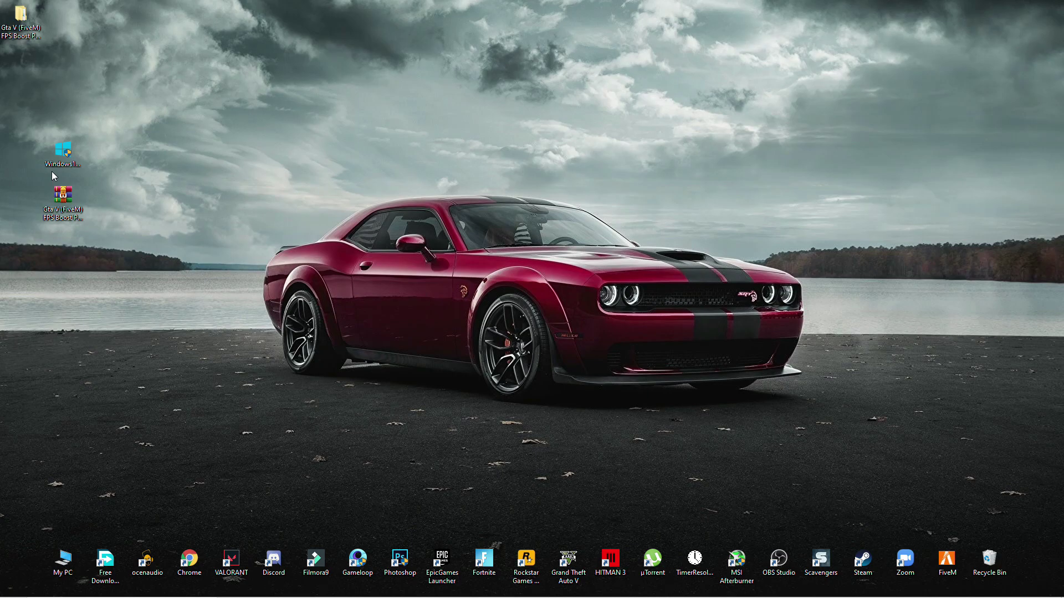
# Move the extracted Gta V (FiveM) FPS Boost Pack folder to a free spot on the desktop and open it.
pyautogui.moveTo(21, 16); pyautogui.dragTo(280, 104)
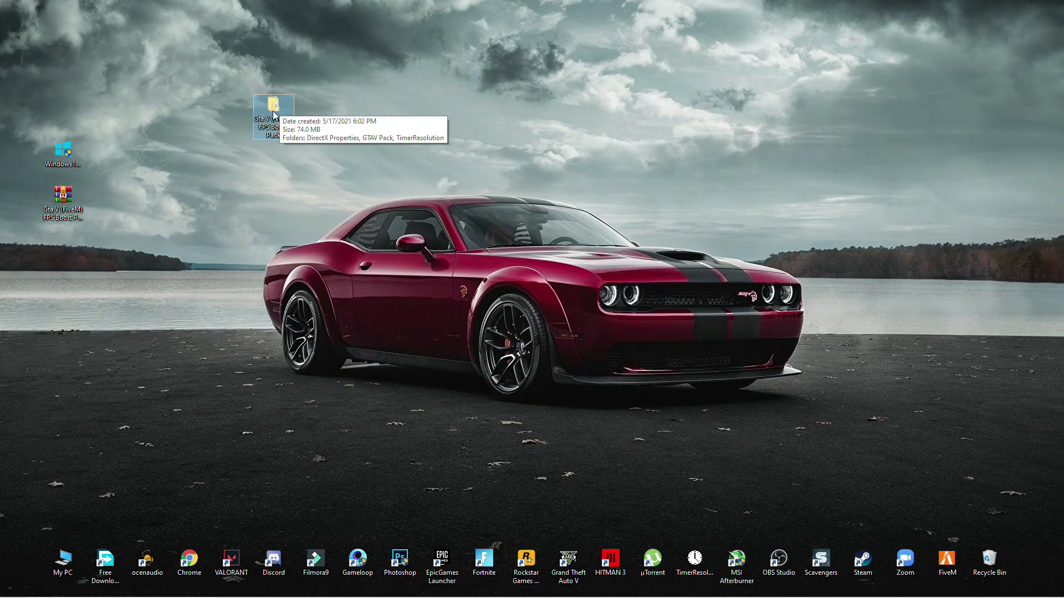
pyautogui.doubleClick(280, 109)
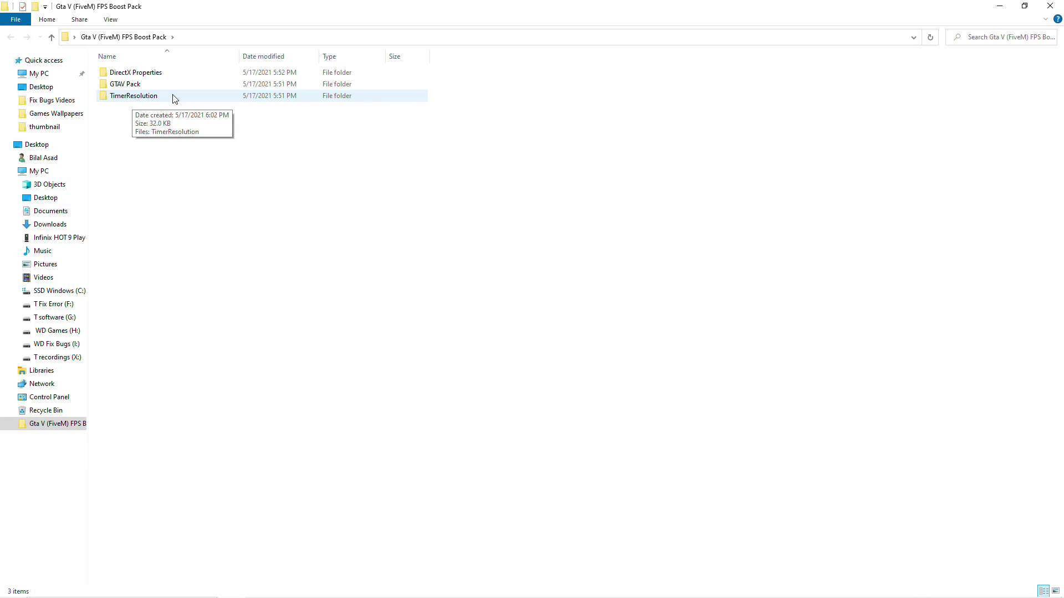
pyautogui.moveTo(157, 143); pyautogui.dragTo(156, 119)
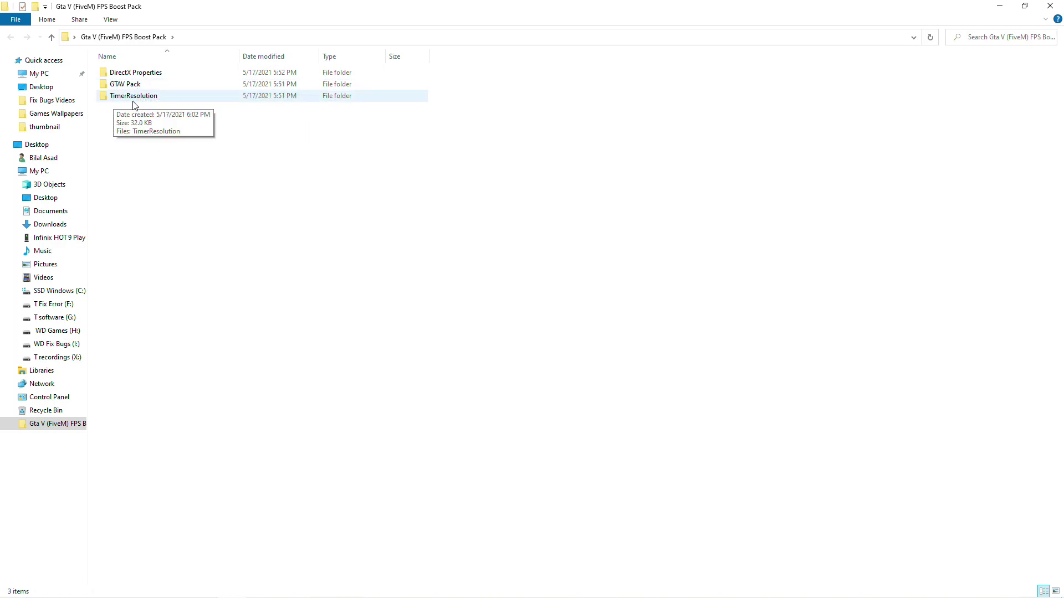
# Minimize the boost pack window and open the GTAV game folder on the WD Games (H:) drive.
pyautogui.click(1006, 6)
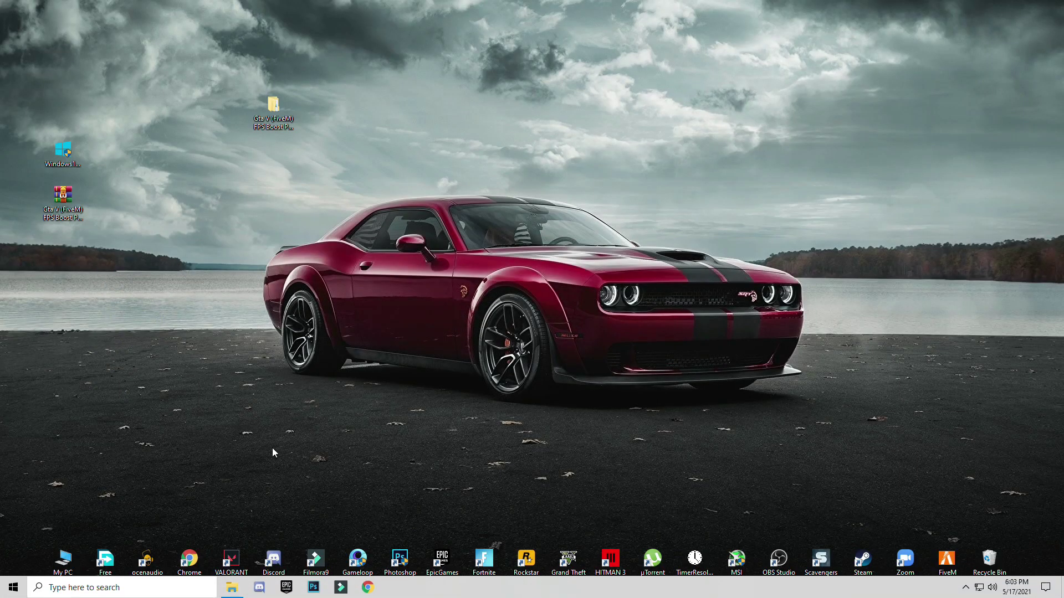
pyautogui.doubleClick(63, 560)
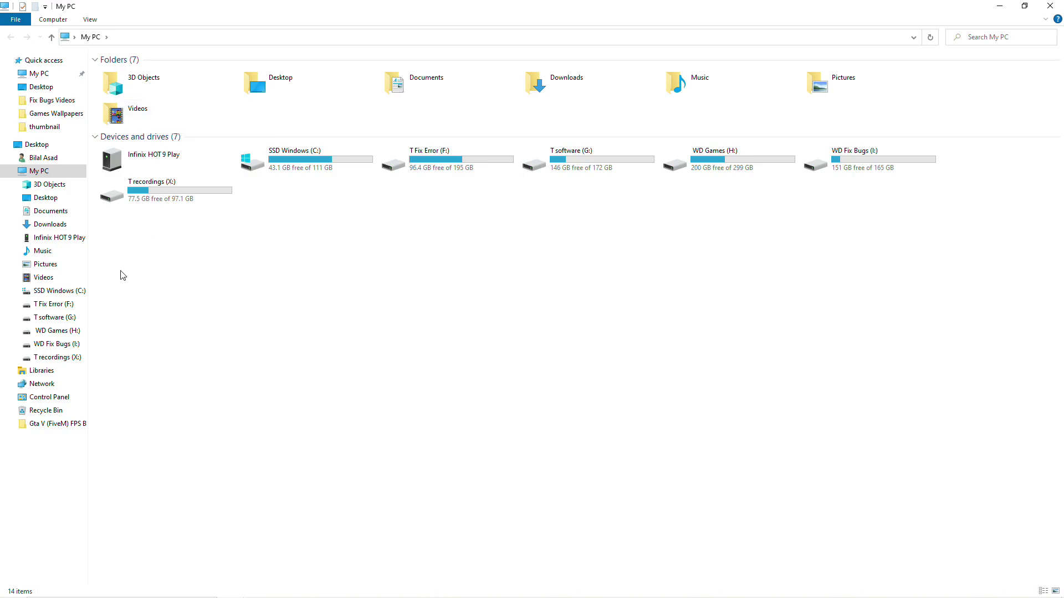
pyautogui.doubleClick(775, 158)
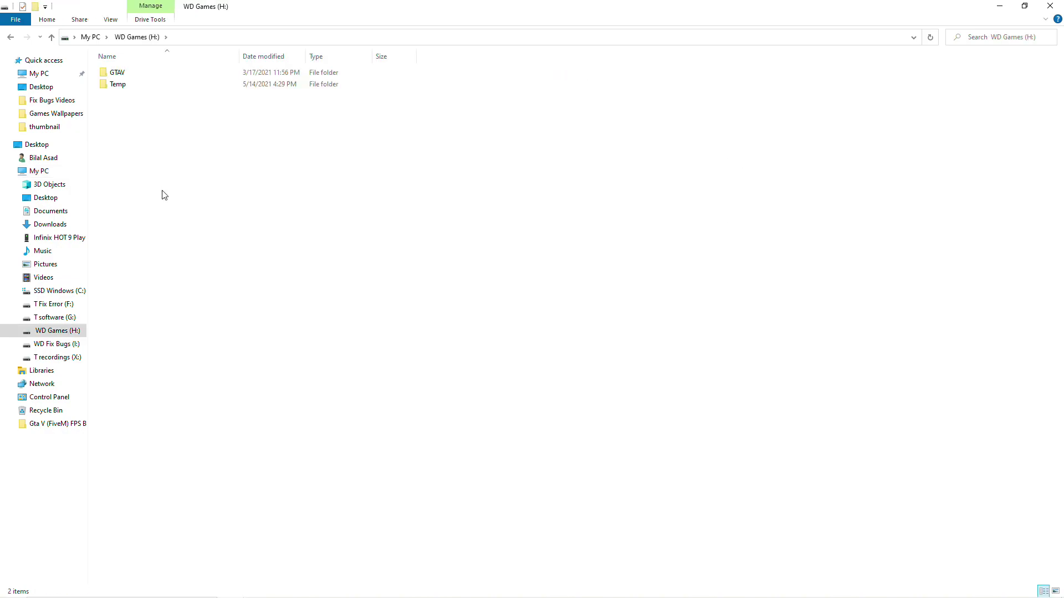
pyautogui.click(136, 74)
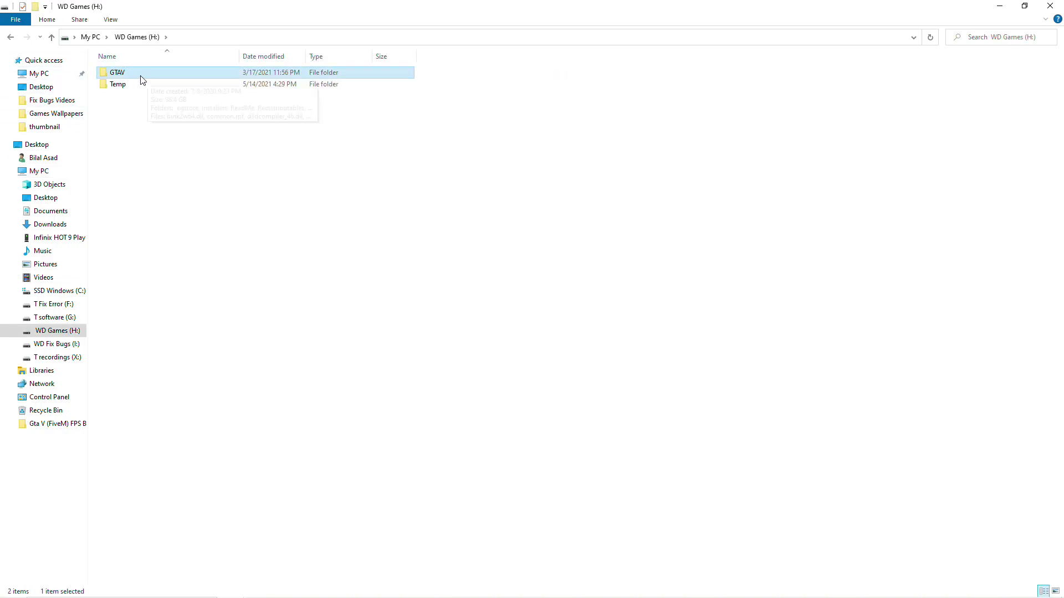
pyautogui.moveTo(137, 78)
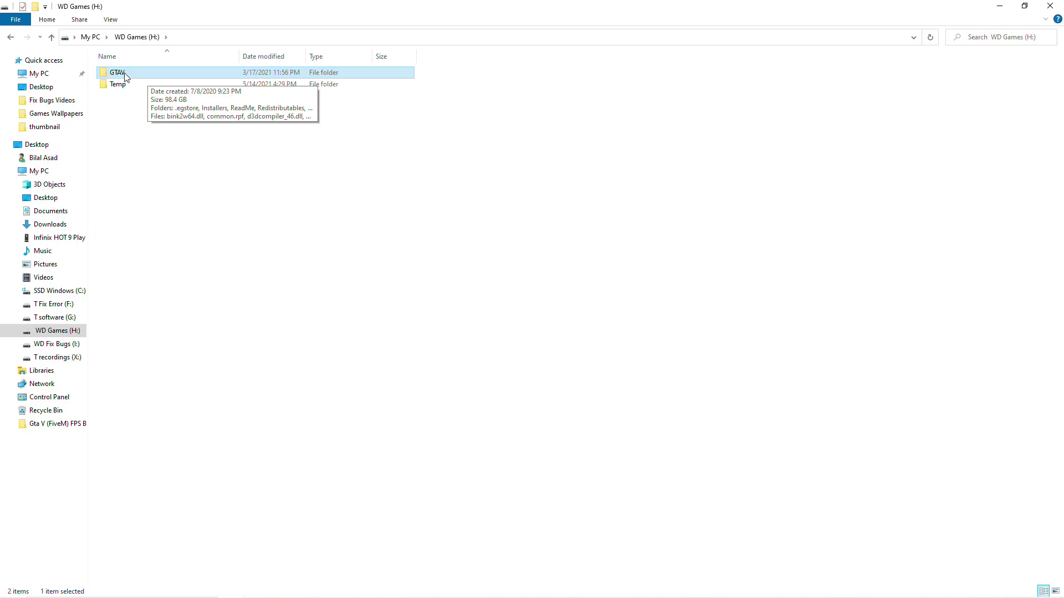
pyautogui.doubleClick(125, 77)
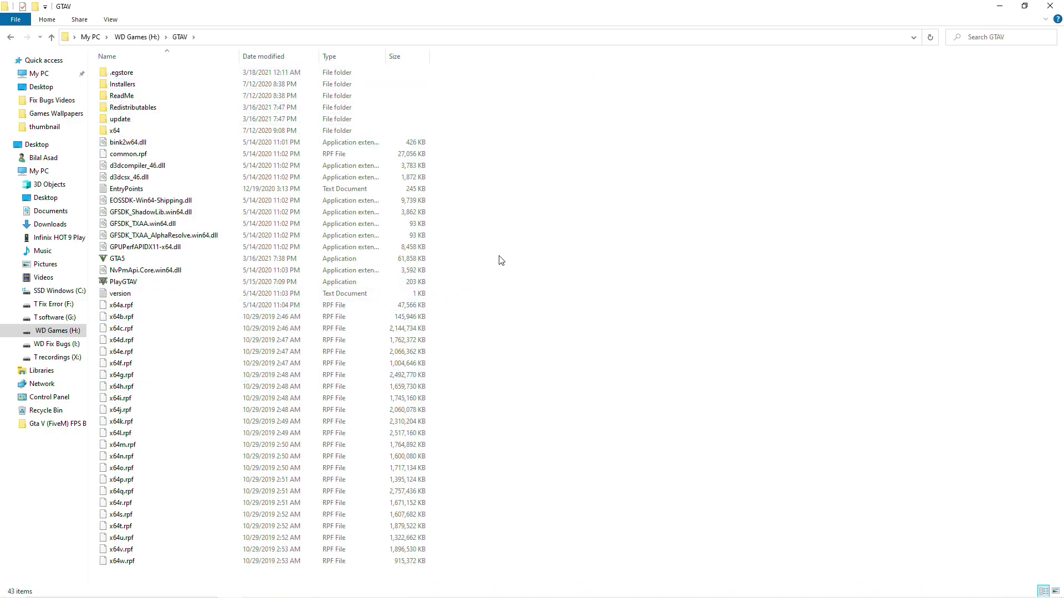
# Arrange the GTAV game folder and the boost pack folder side by side on the desktop as smaller windows.
pyautogui.click(999, 6)
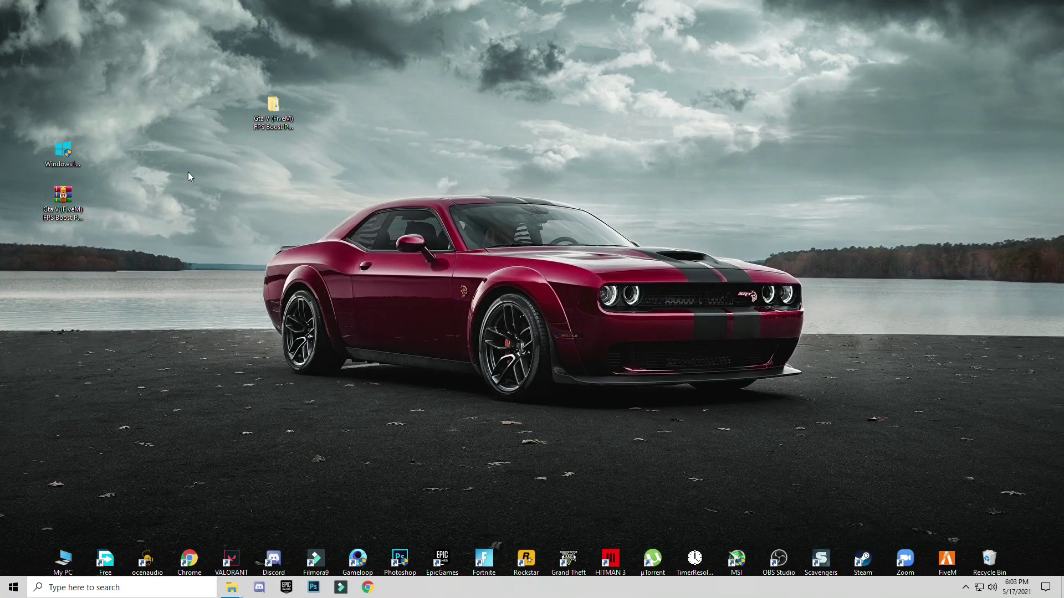
pyautogui.moveTo(232, 586)
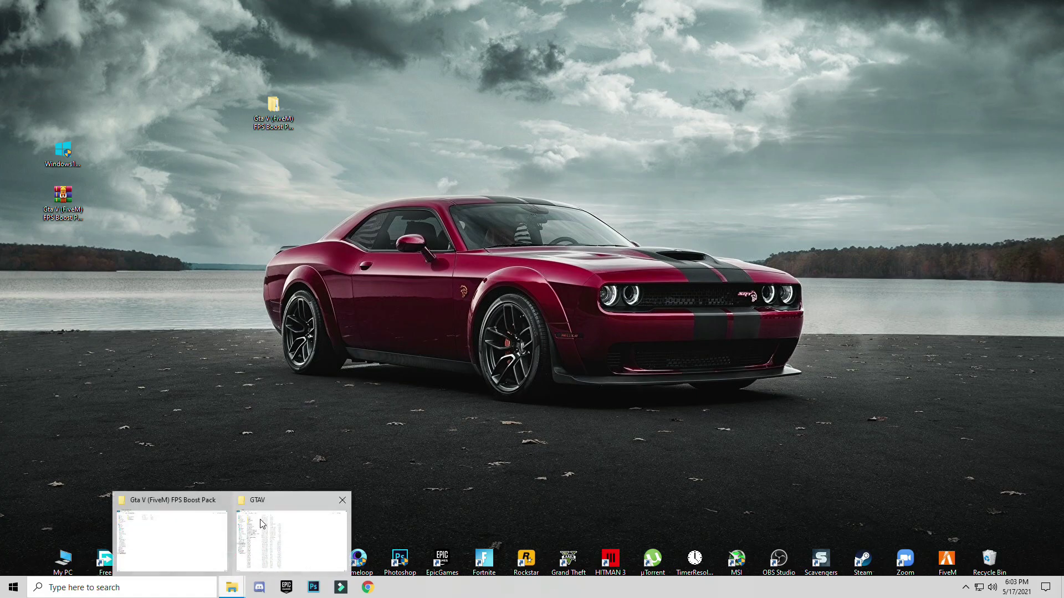
pyautogui.click(288, 529)
pyautogui.click(1024, 5)
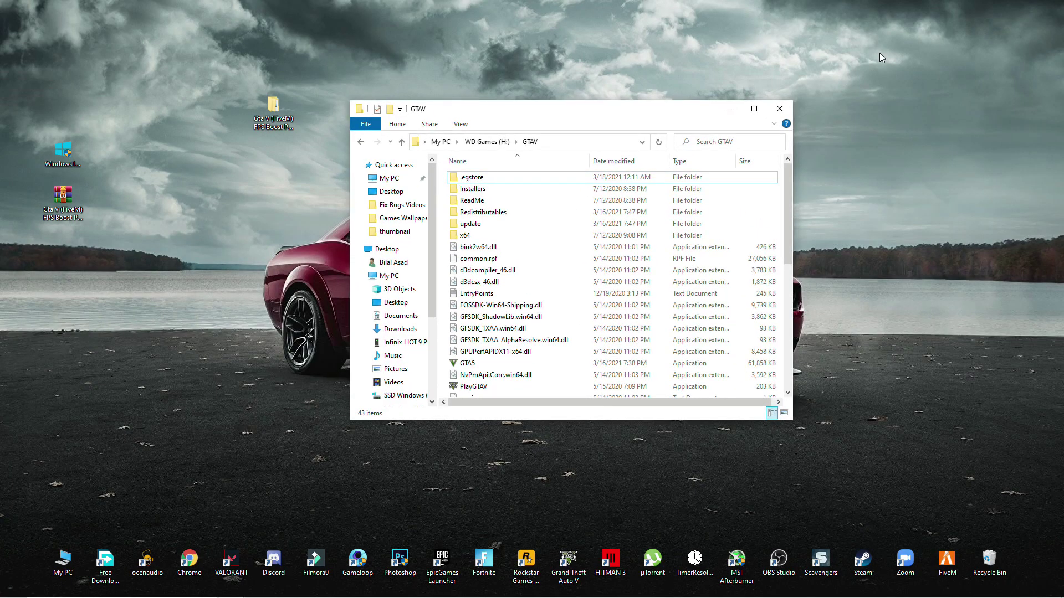
pyautogui.moveTo(640, 108); pyautogui.dragTo(812, 78)
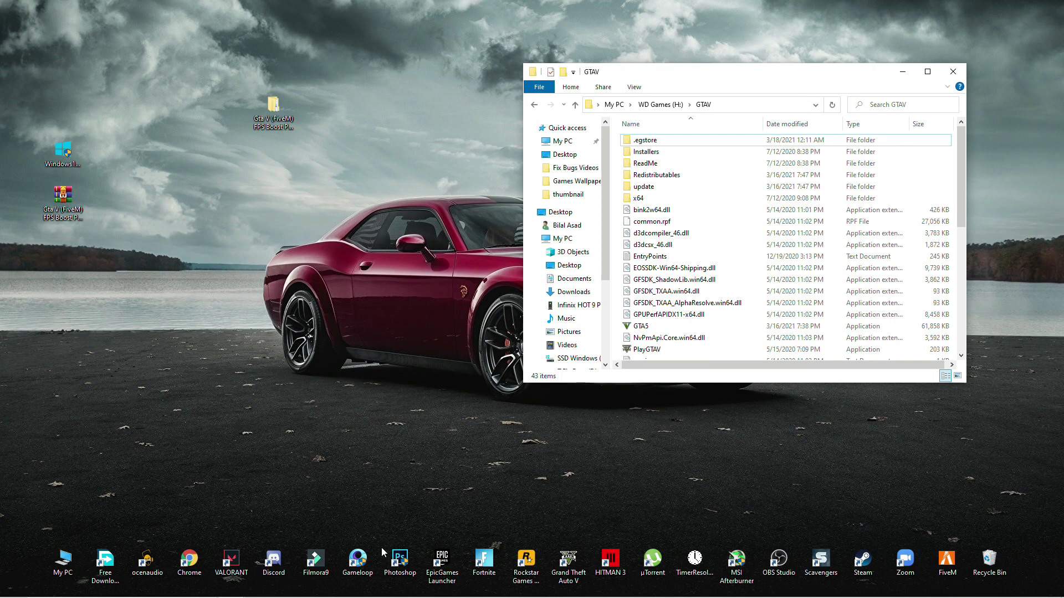
pyautogui.moveTo(232, 586)
pyautogui.click(178, 530)
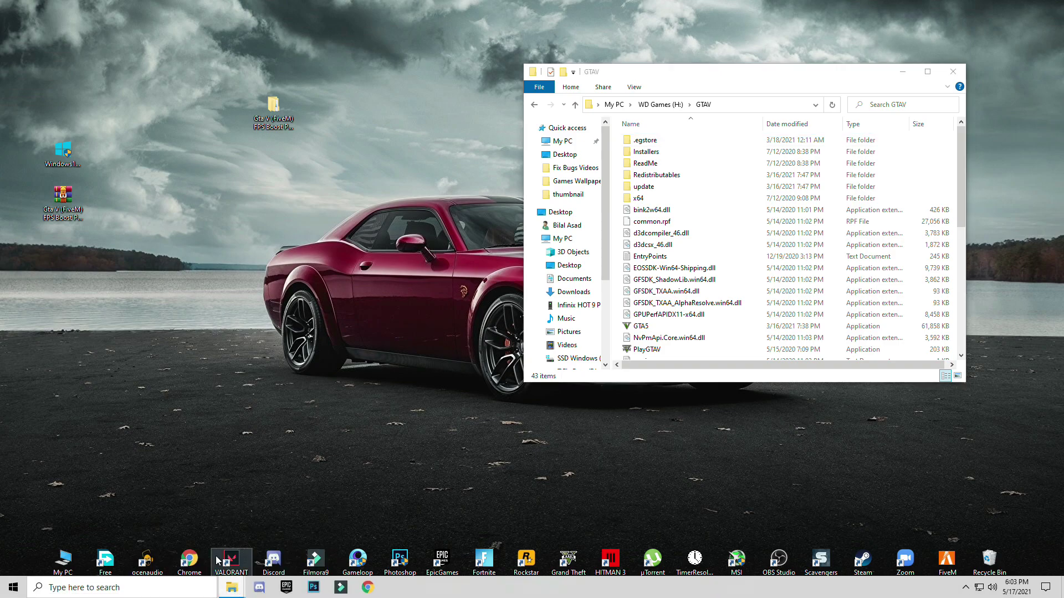
pyautogui.click(1024, 6)
pyautogui.moveTo(646, 103); pyautogui.dragTo(372, 84)
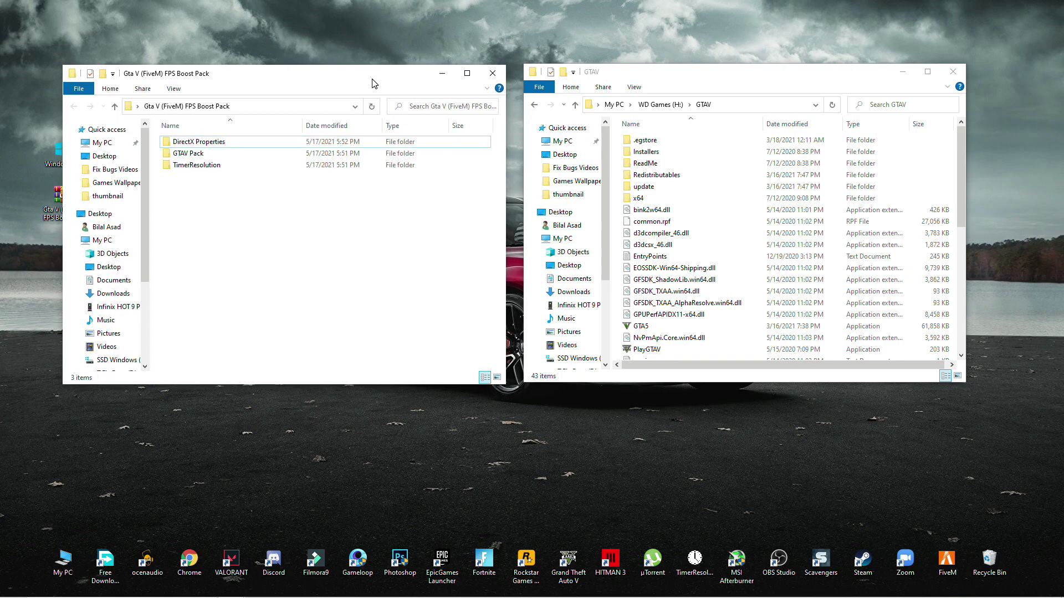
# Copy everything in GTAV Pack into the GTAV game folder, replacing files with the same names, and close the game folder.
pyautogui.doubleClick(183, 153)
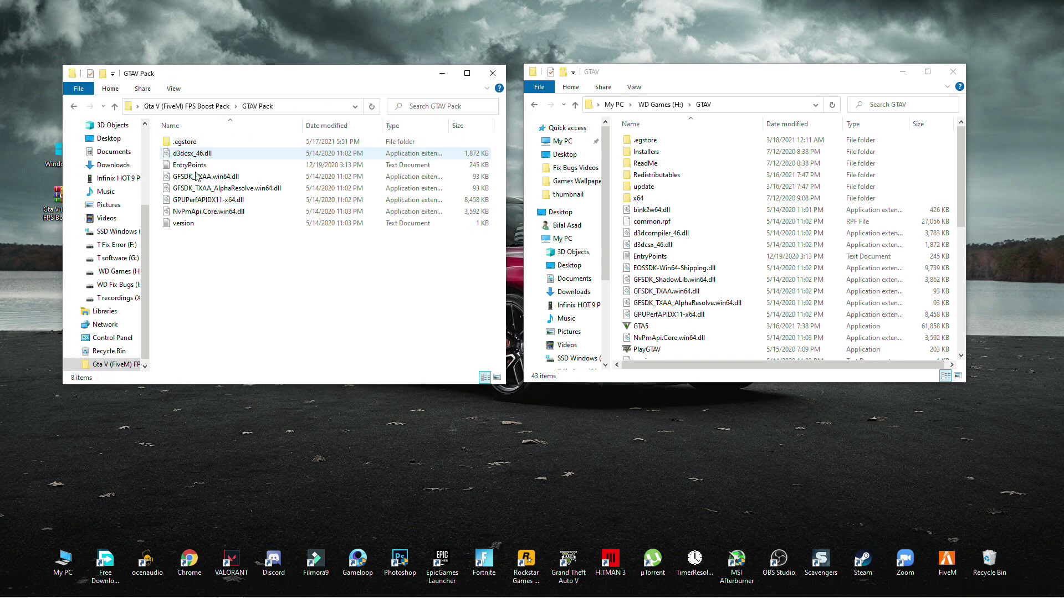
pyautogui.moveTo(210, 293); pyautogui.dragTo(191, 145)
pyautogui.rightClick(190, 145)
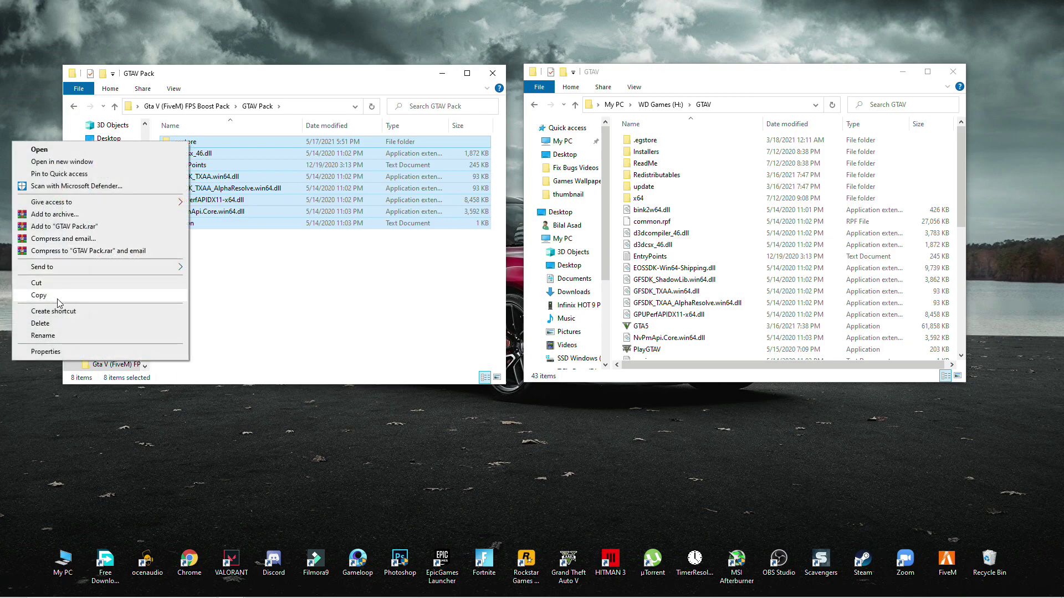
pyautogui.click(89, 316)
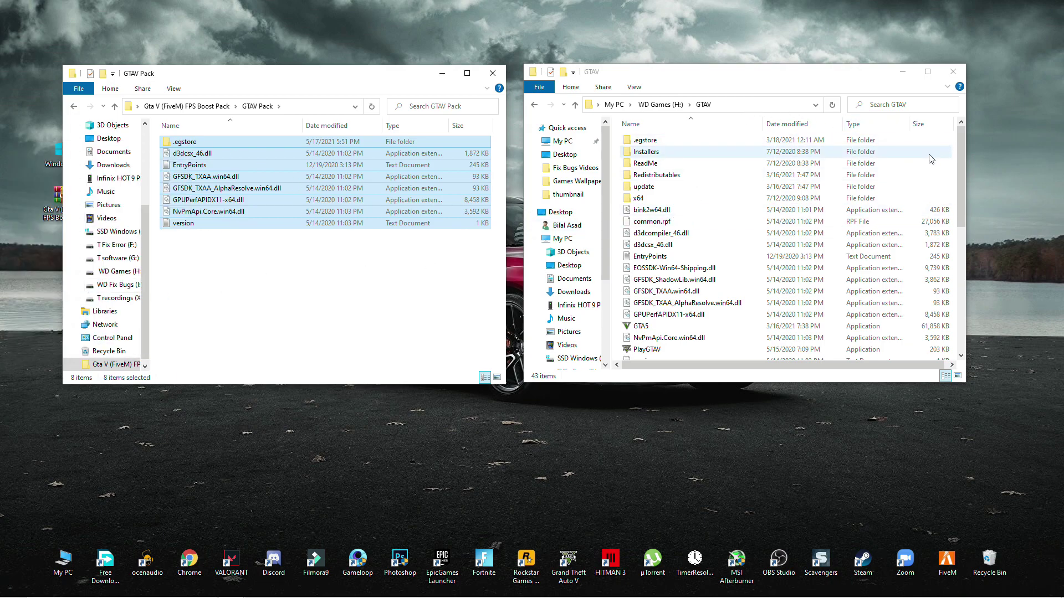
pyautogui.moveTo(693, 75); pyautogui.dragTo(666, 75)
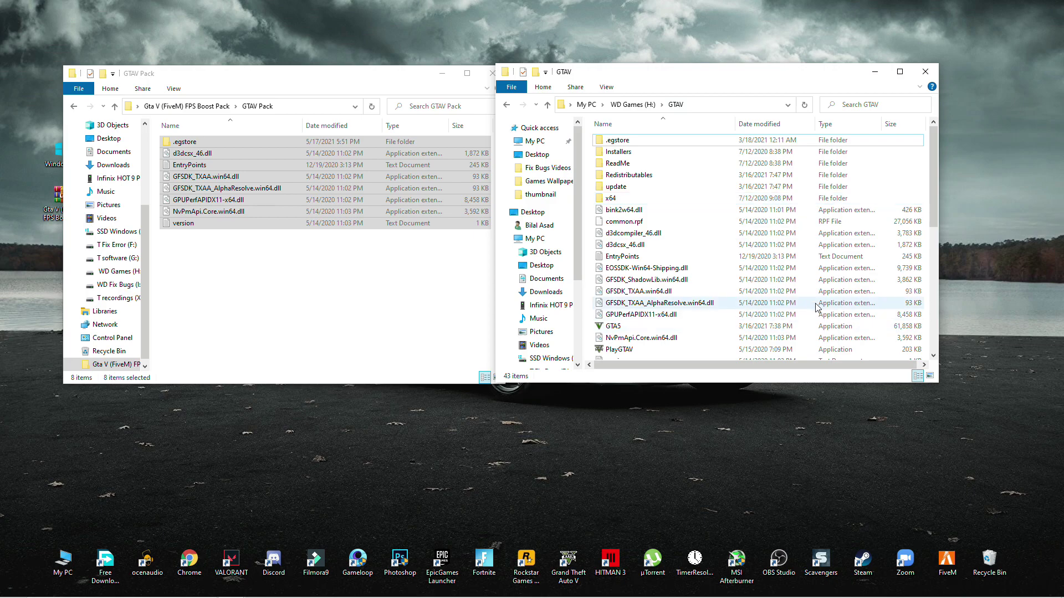
pyautogui.click(356, 278)
pyautogui.moveTo(208, 265); pyautogui.dragTo(770, 232)
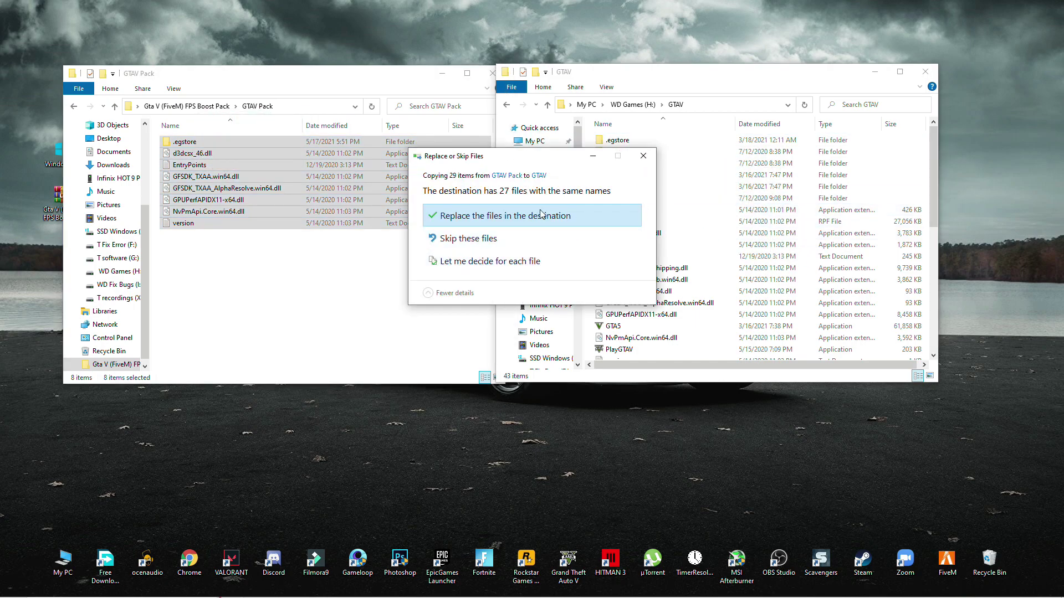
pyautogui.click(503, 217)
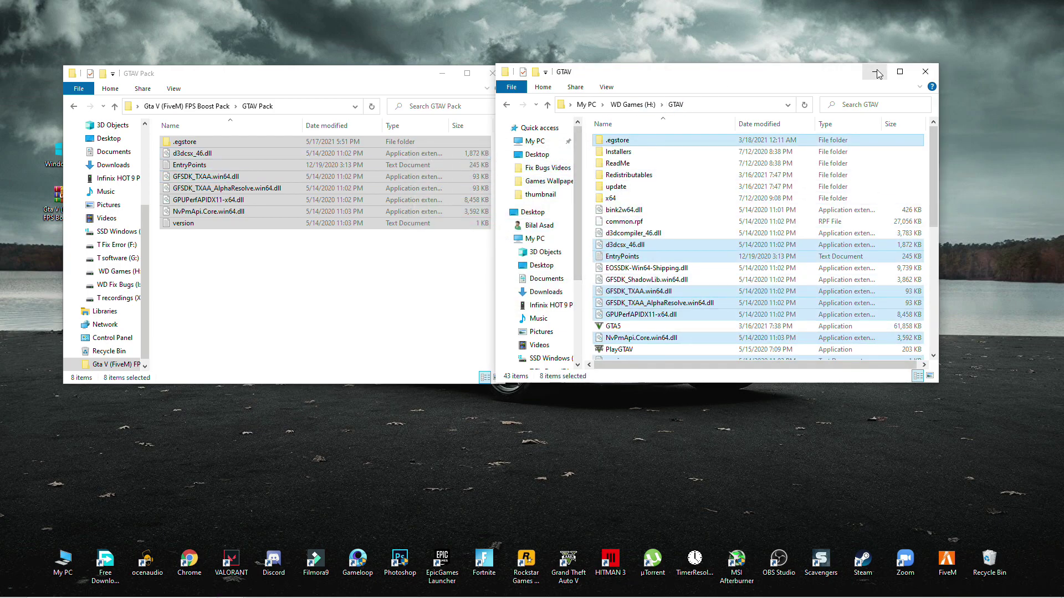
pyautogui.click(259, 284)
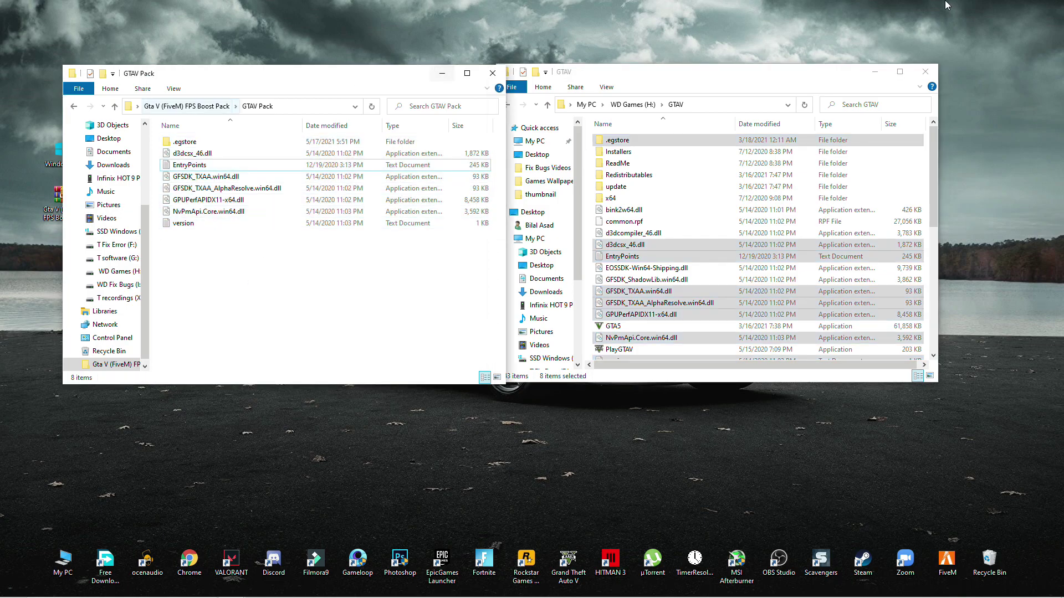
pyautogui.click(925, 71)
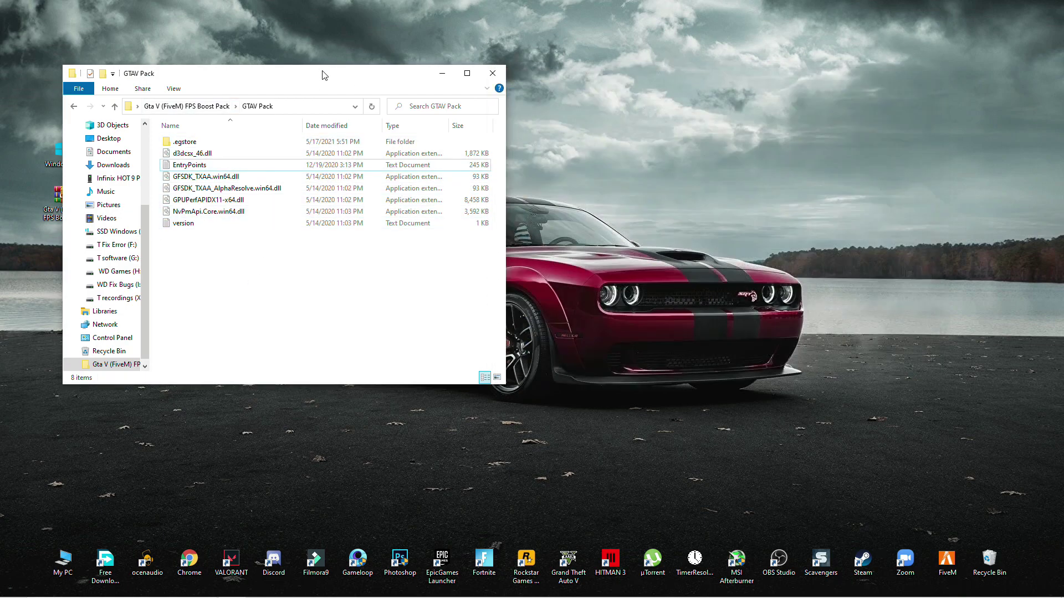
# Maximize the GTAV Pack window, return to the boost pack folder and open its DirectX Properties folder.
pyautogui.doubleClick(325, 74)
pyautogui.click(11, 37)
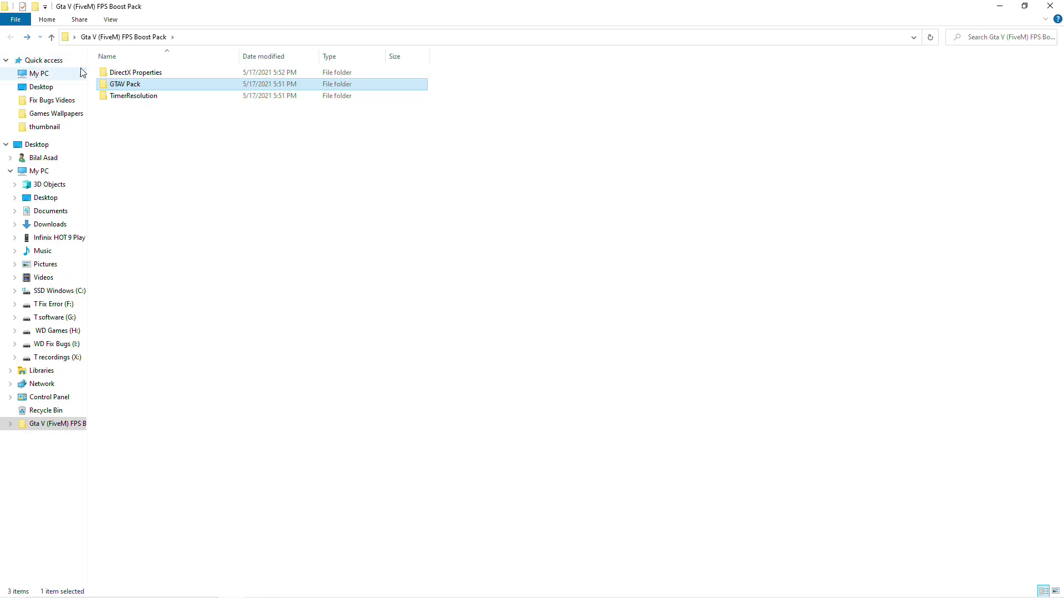
pyautogui.click(124, 121)
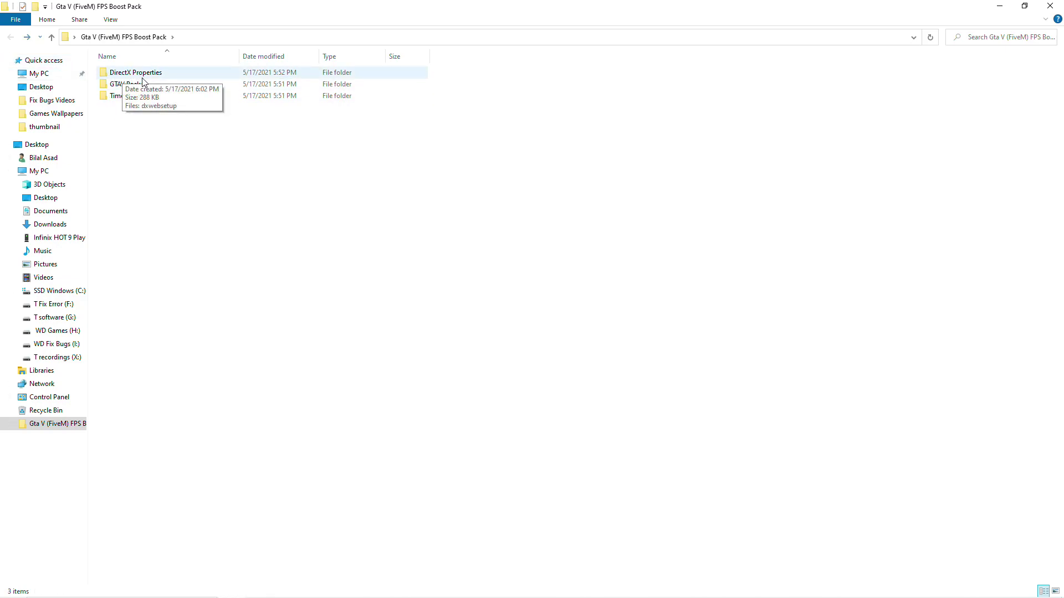
pyautogui.doubleClick(147, 79)
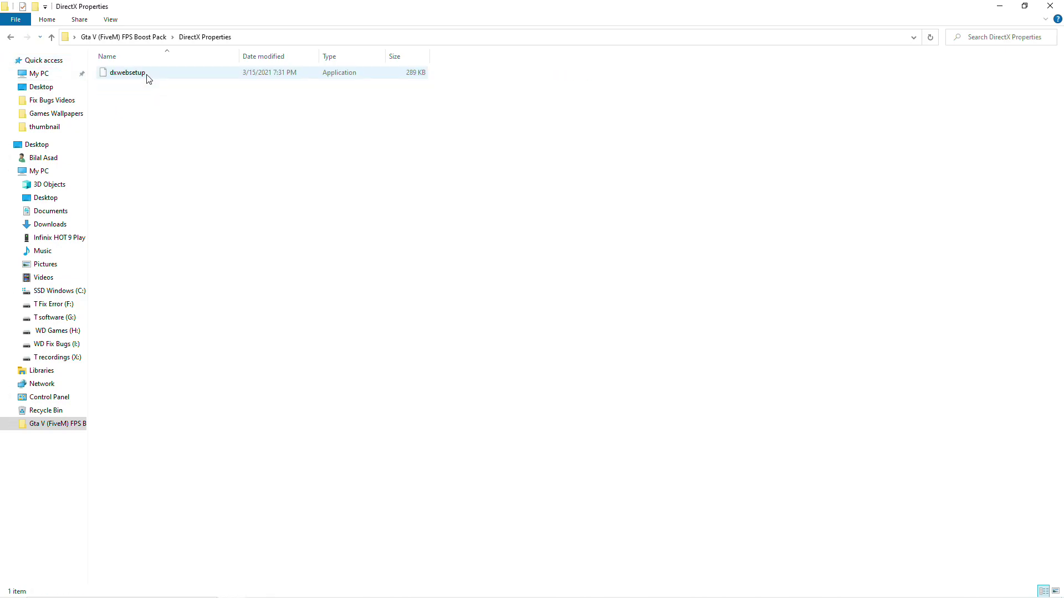
# Try to install DirectX by running dxwebsetup as administrator and accepting the license agreement, and cancel the setup.
pyautogui.click(127, 80)
pyautogui.rightClick(132, 80)
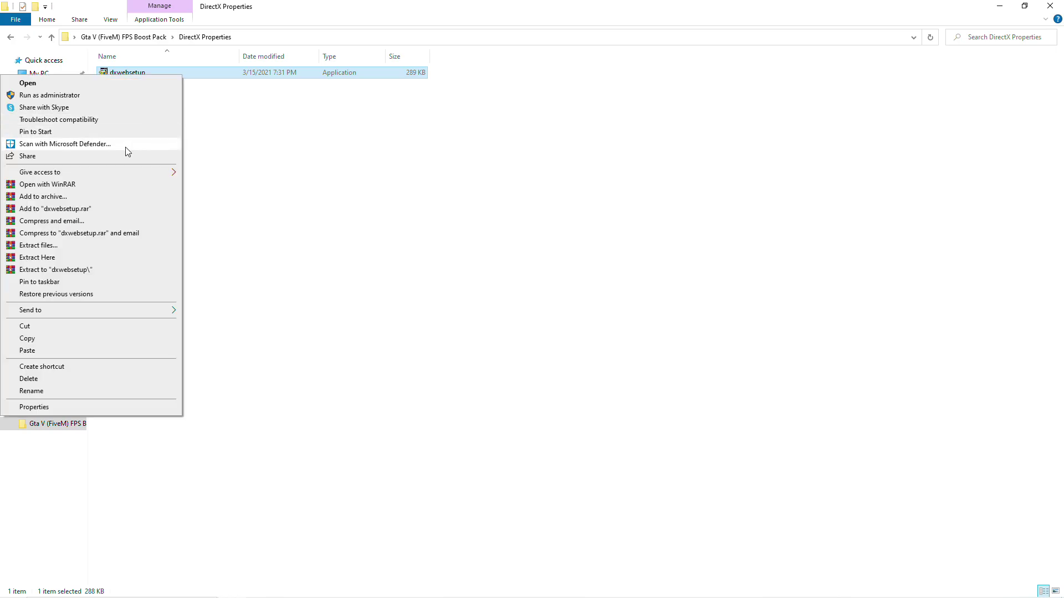
pyautogui.click(50, 96)
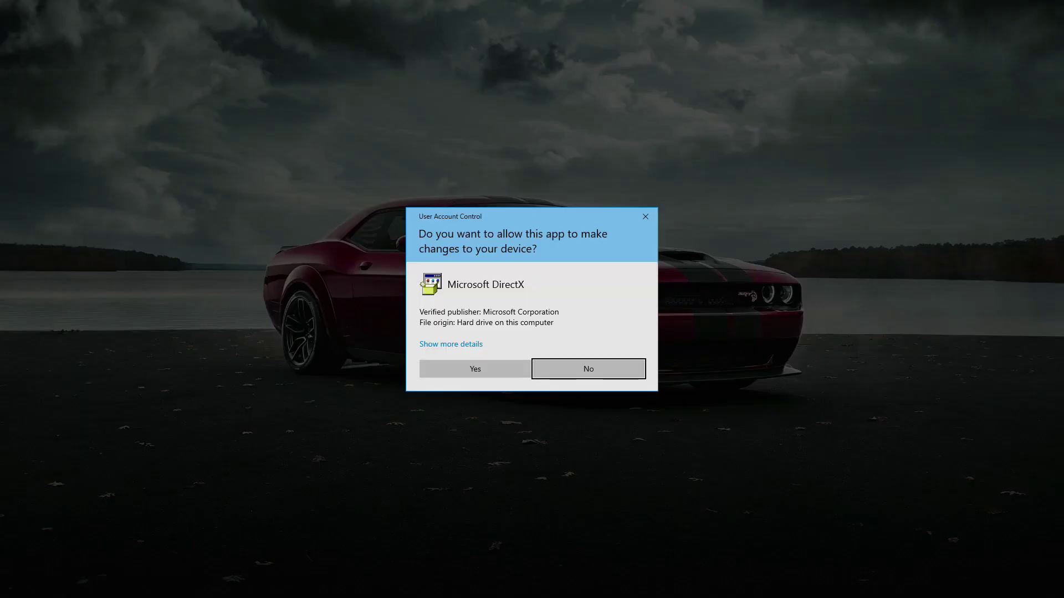
pyautogui.click(468, 372)
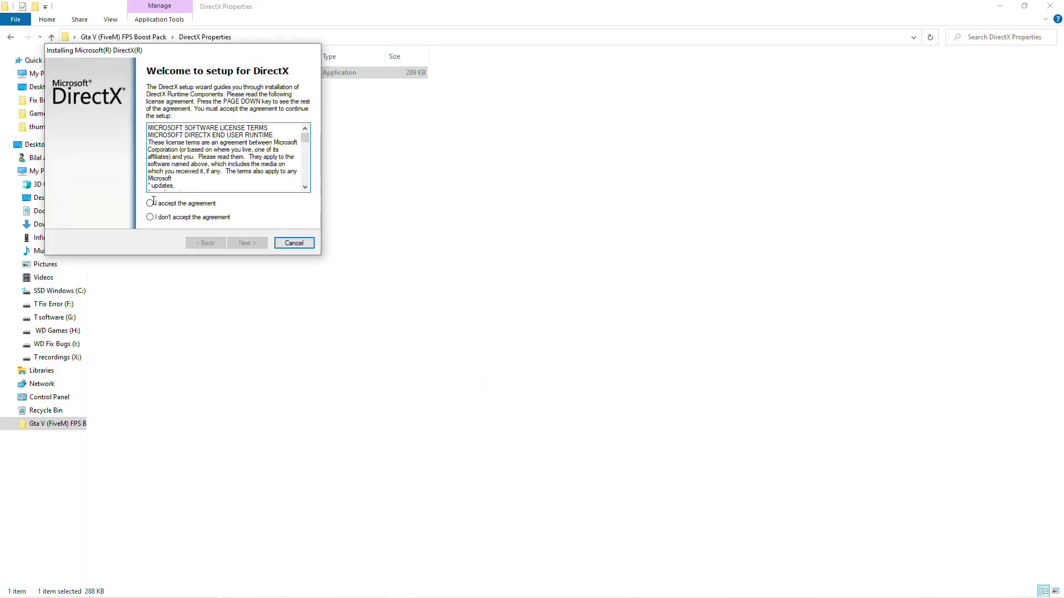
pyautogui.click(151, 204)
pyautogui.click(247, 243)
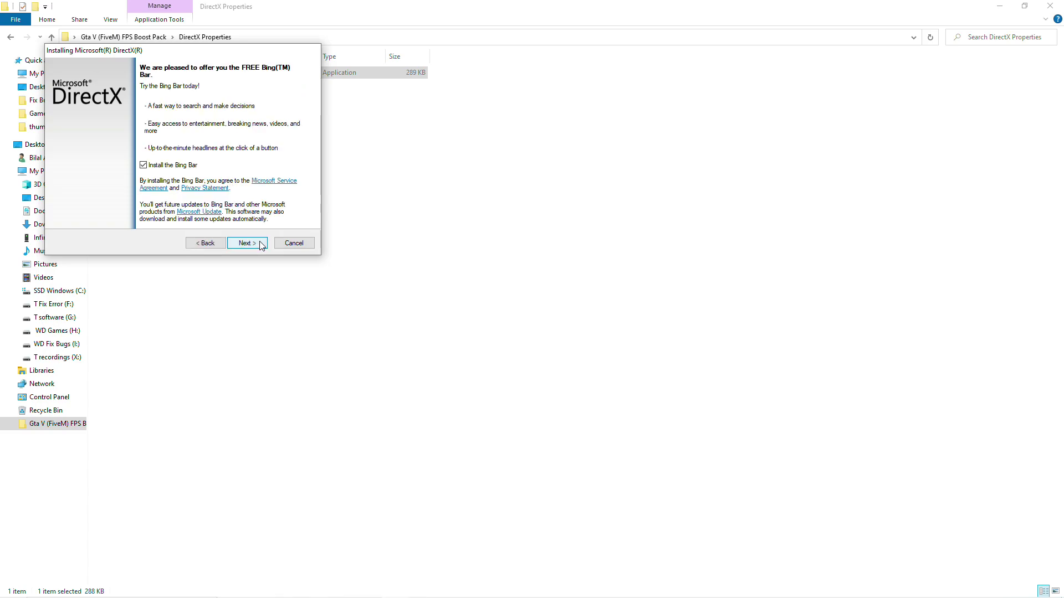
pyautogui.click(262, 244)
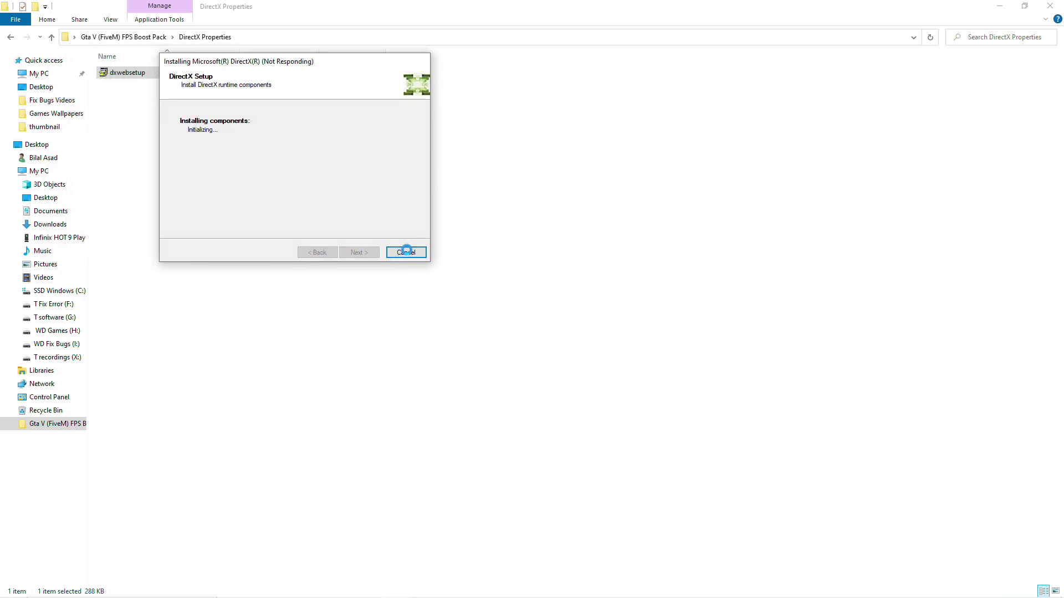
pyautogui.click(408, 252)
pyautogui.click(276, 176)
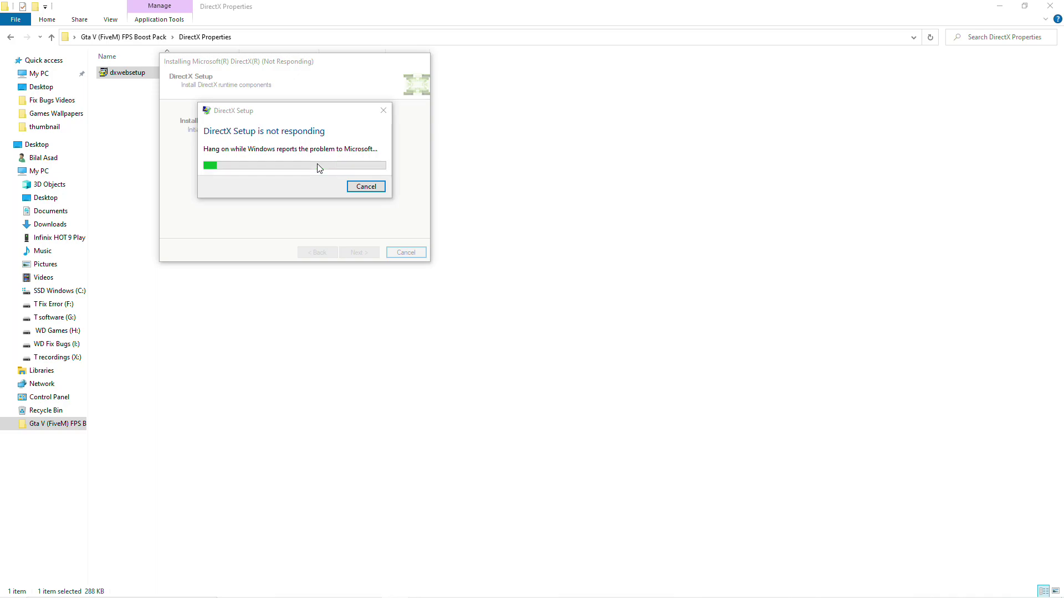
# Run dxwebsetup as administrator again, accept the agreement, opt out of the Bing Bar and carry out the DirectX installation.
pyautogui.rightClick(138, 76)
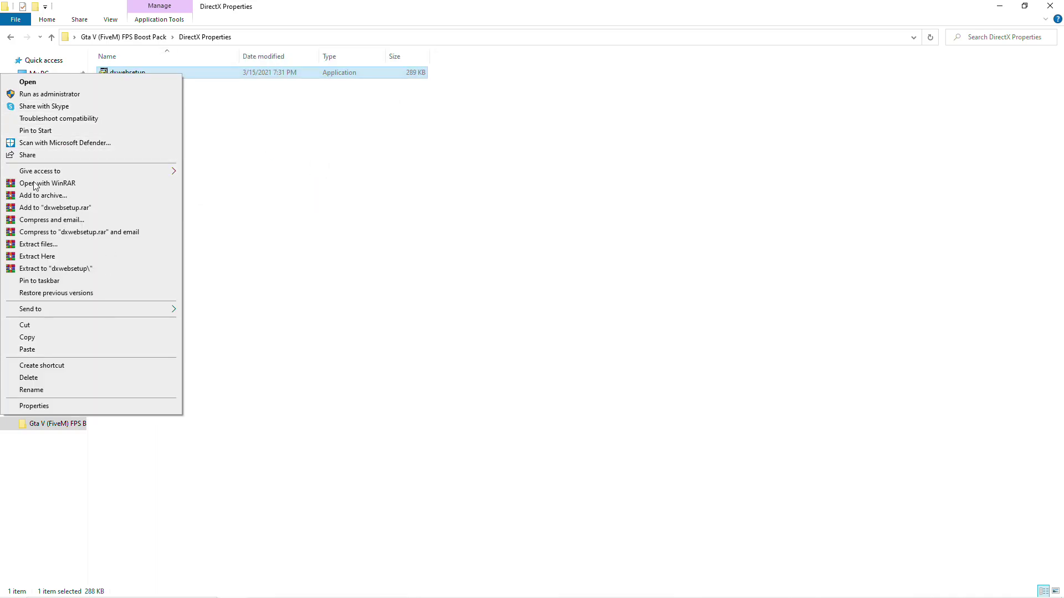
pyautogui.click(49, 94)
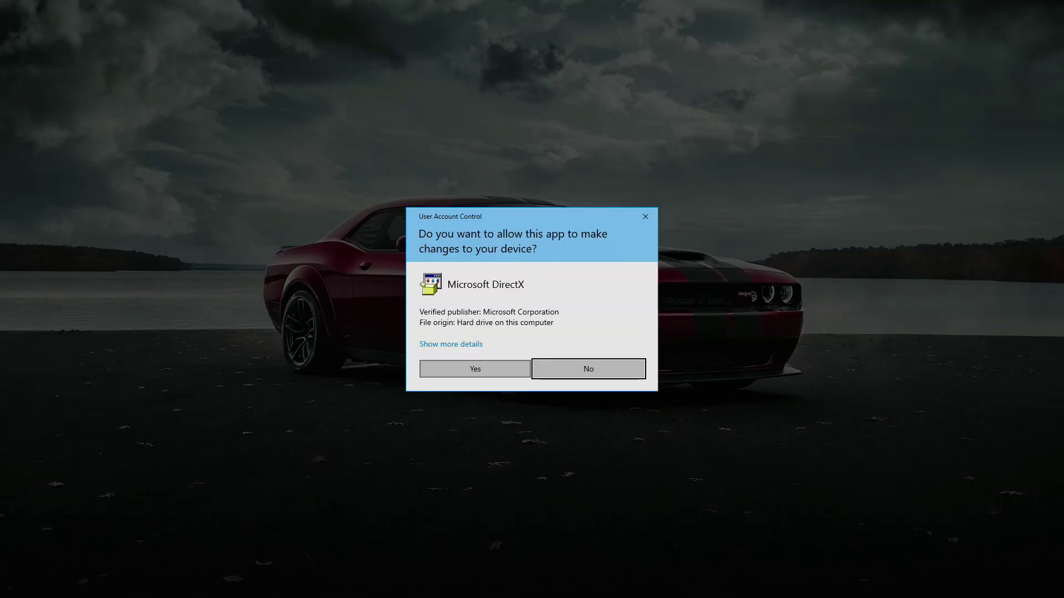
pyautogui.click(477, 371)
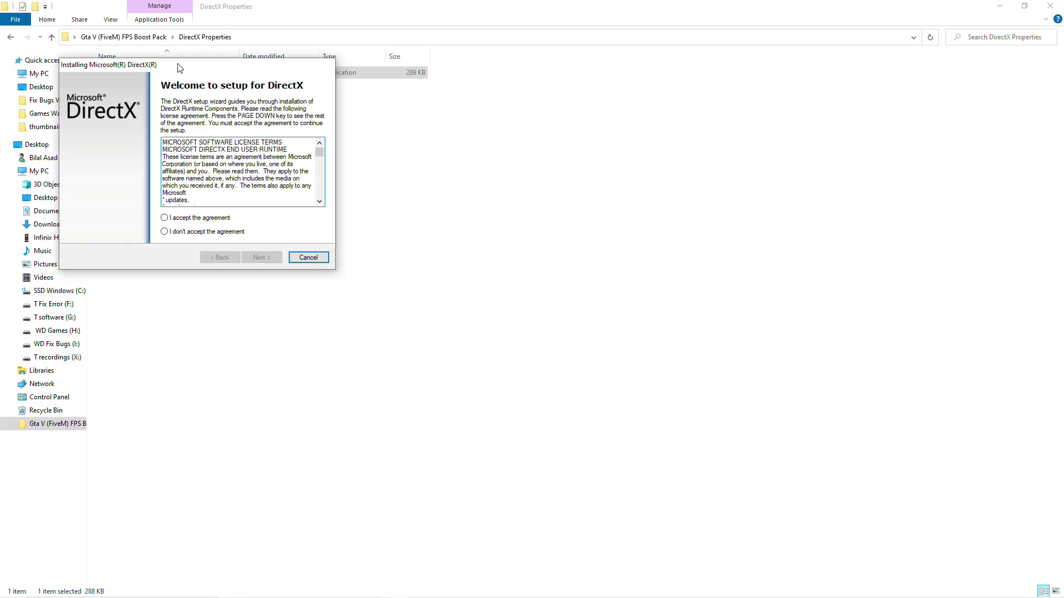
pyautogui.click(294, 226)
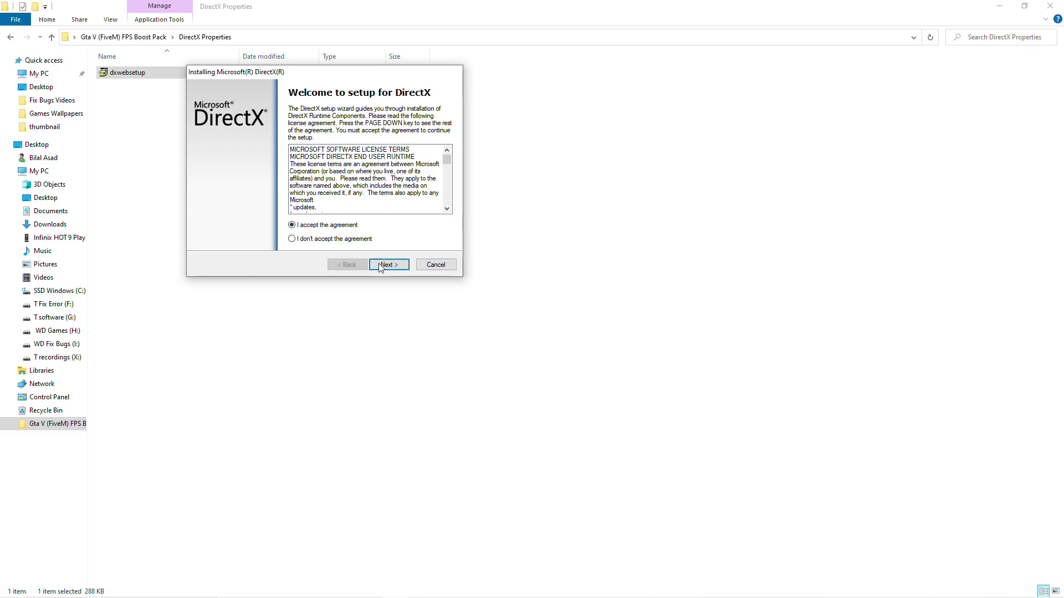
pyautogui.click(390, 265)
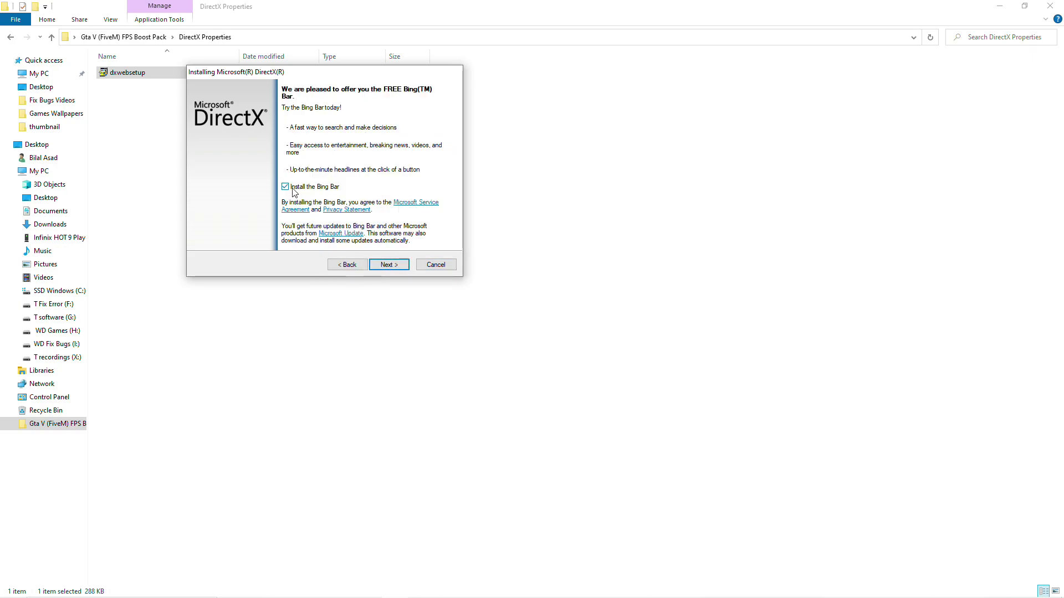
pyautogui.click(285, 188)
pyautogui.click(397, 267)
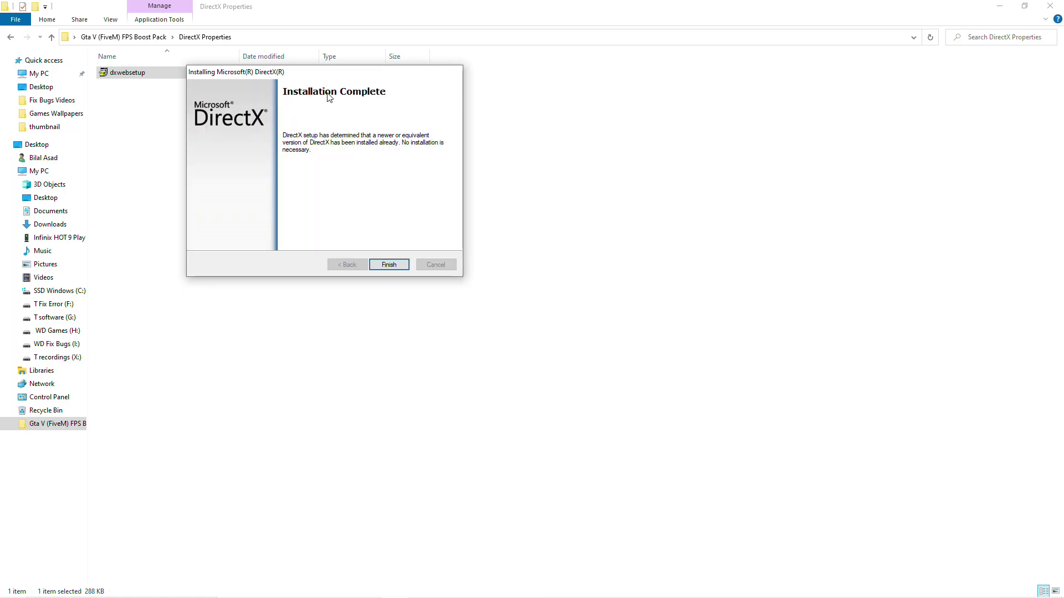
# Finish the DirectX setup and go back to the Gta V (FiveM) FPS Boost Pack folder.
pyautogui.click(388, 265)
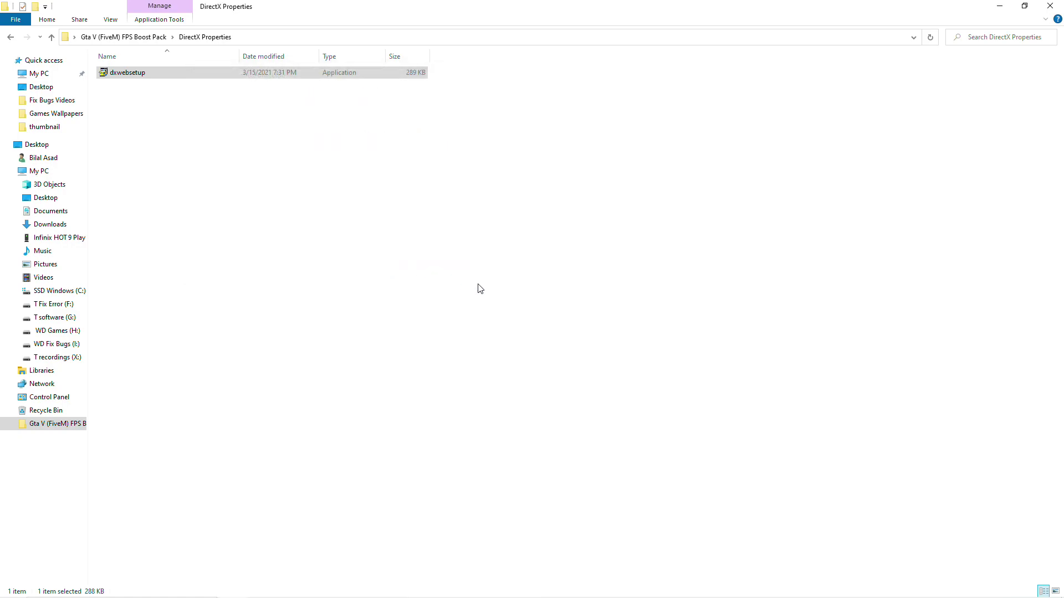
pyautogui.click(10, 37)
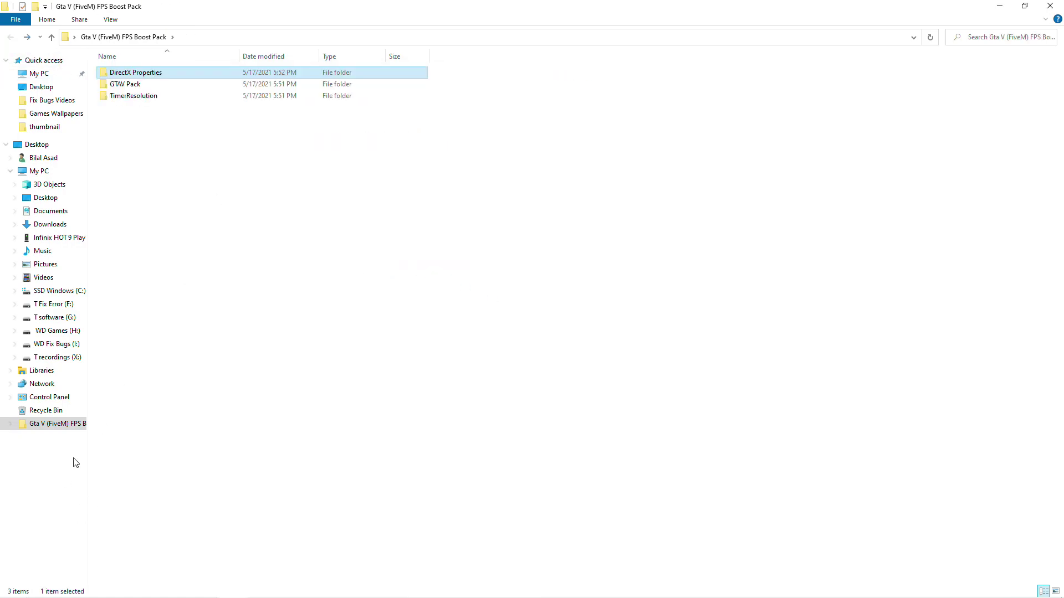
pyautogui.click(178, 289)
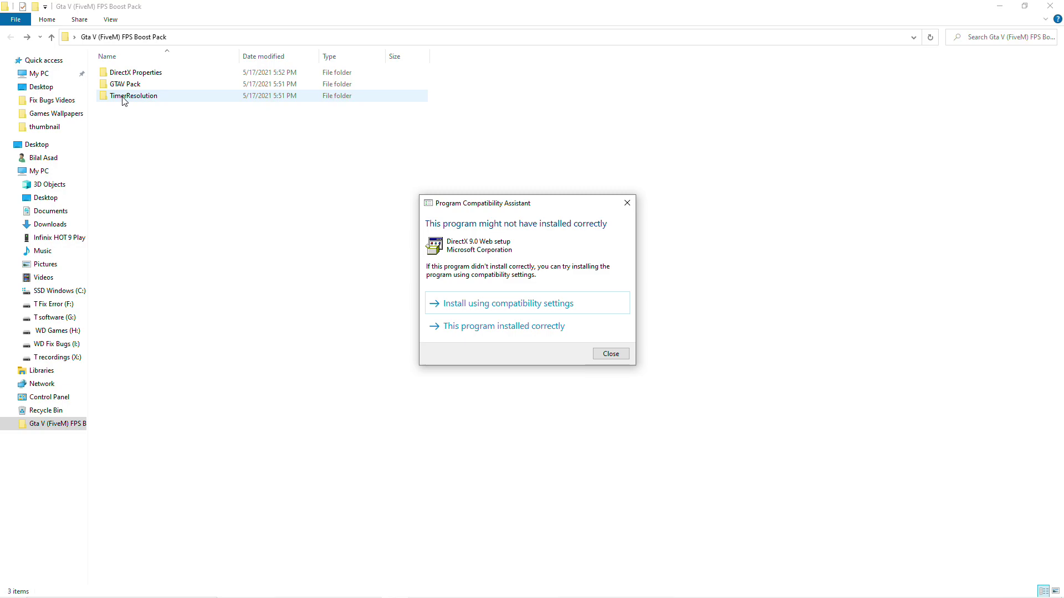
# Relaunch the DirectX setup using compatibility settings and close the Google Chrome profile window.
pyautogui.click(475, 305)
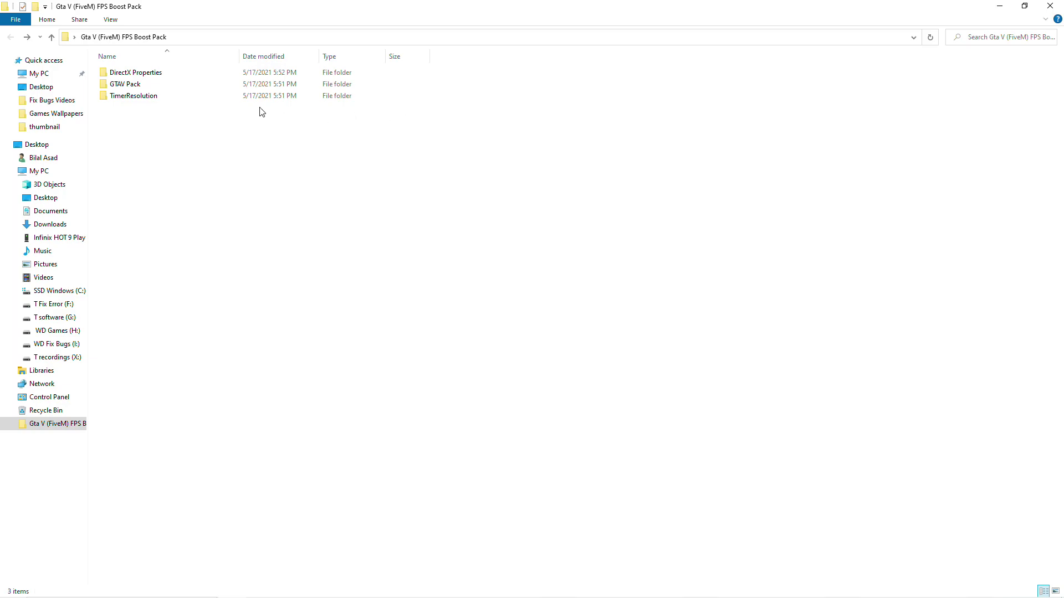
pyautogui.click(383, 593)
pyautogui.click(475, 369)
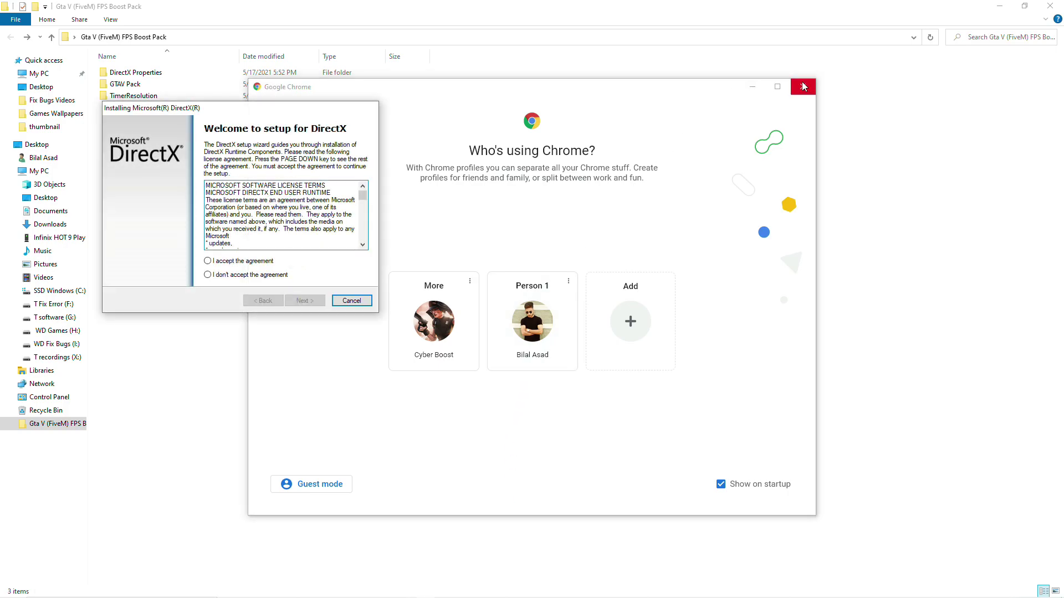
pyautogui.click(802, 86)
# Accept the DirectX license agreement, opt out of the Bing Bar and start the component installation.
pyautogui.moveTo(243, 109); pyautogui.dragTo(400, 114)
pyautogui.click(413, 268)
pyautogui.click(472, 306)
pyautogui.click(358, 229)
pyautogui.click(463, 308)
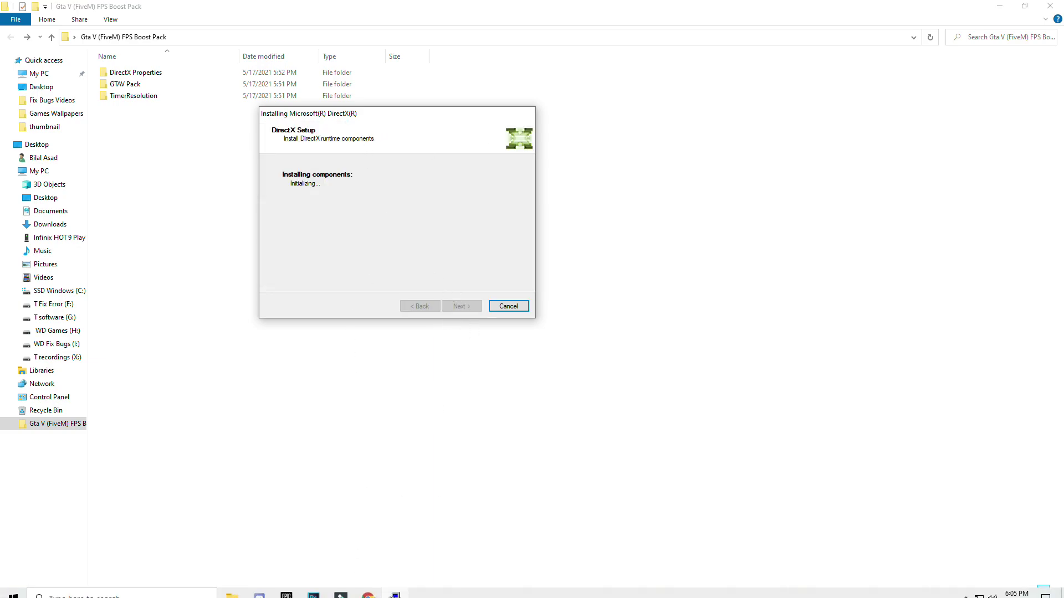
# Finish the relaunched DirectX setup and report that the program worked correctly.
pyautogui.moveTo(394, 591)
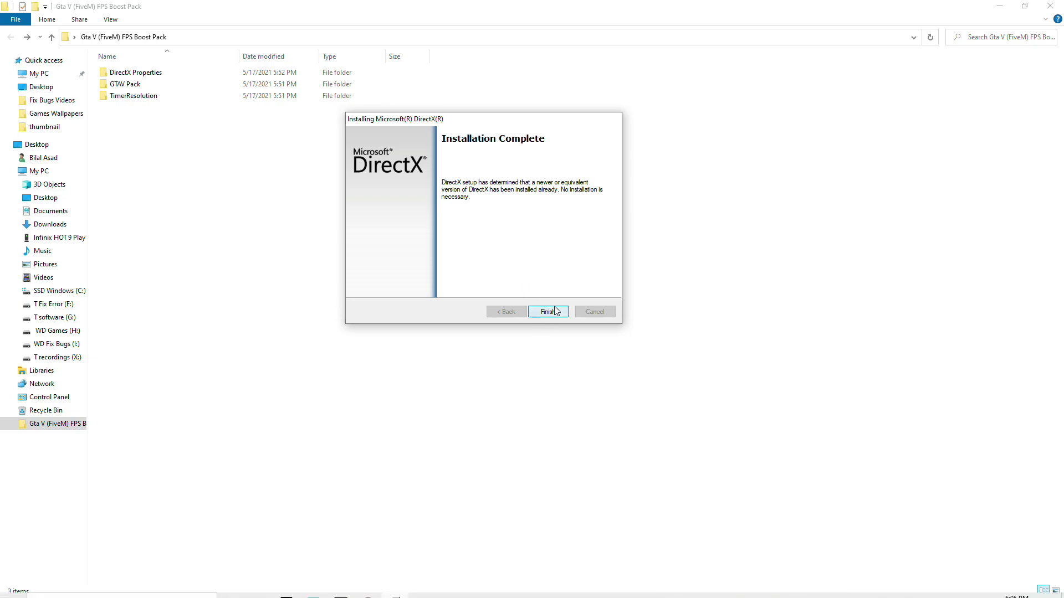
pyautogui.click(546, 312)
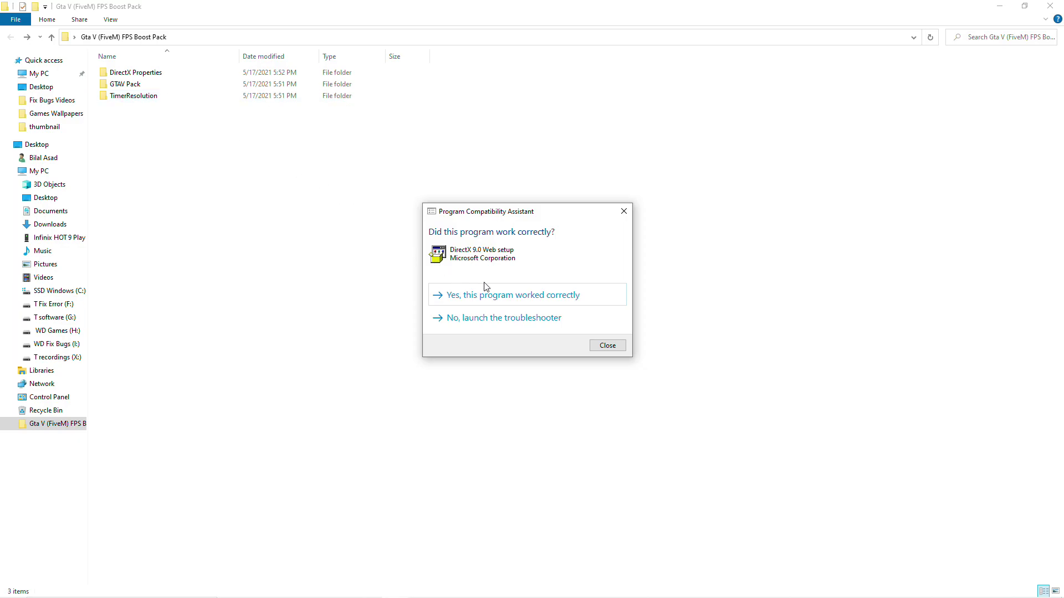
pyautogui.click(515, 300)
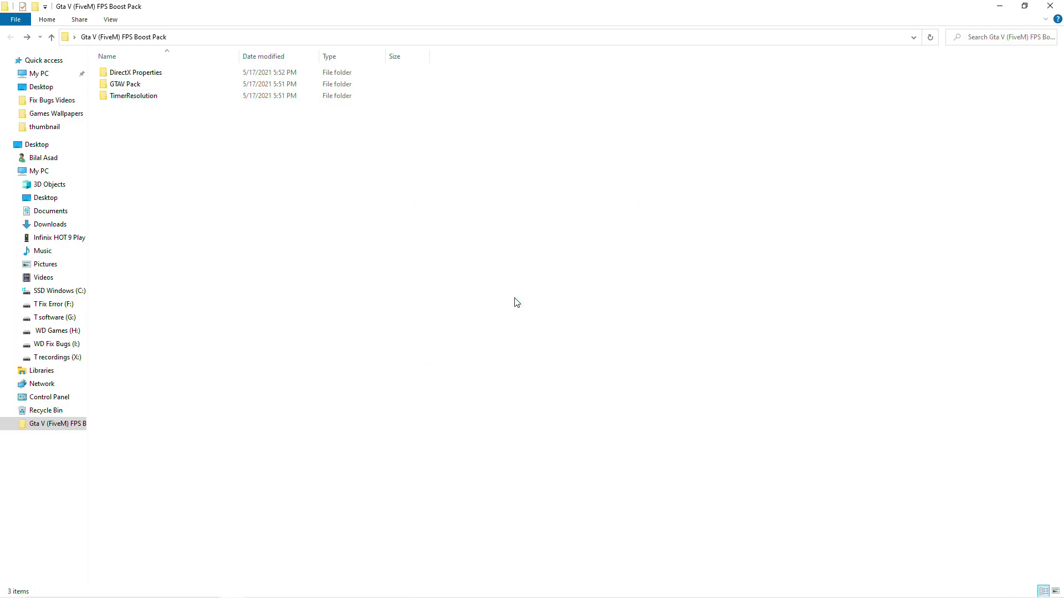
# Open the boost pack's TimerResolution folder, minimizing its window to the desktop and restoring it.
pyautogui.click(124, 97)
pyautogui.rightClick(124, 97)
pyautogui.click(66, 102)
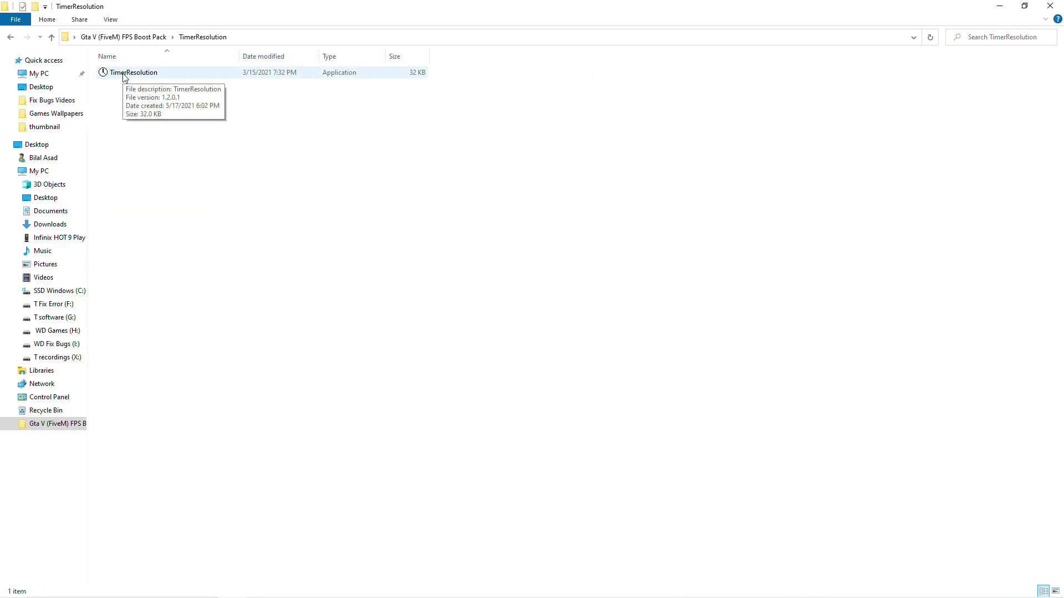
pyautogui.click(1000, 5)
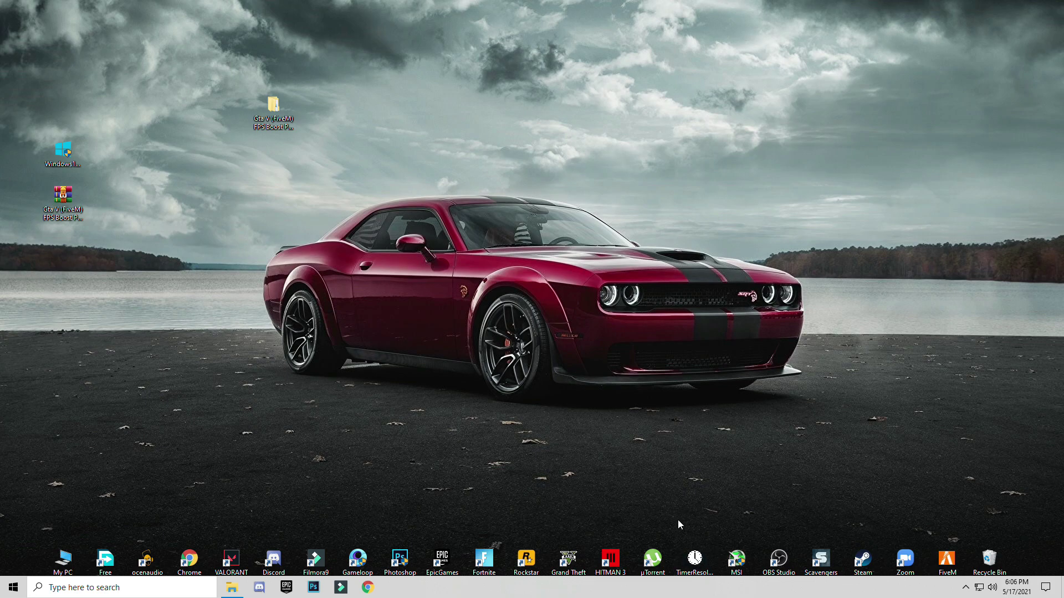
pyautogui.click(232, 587)
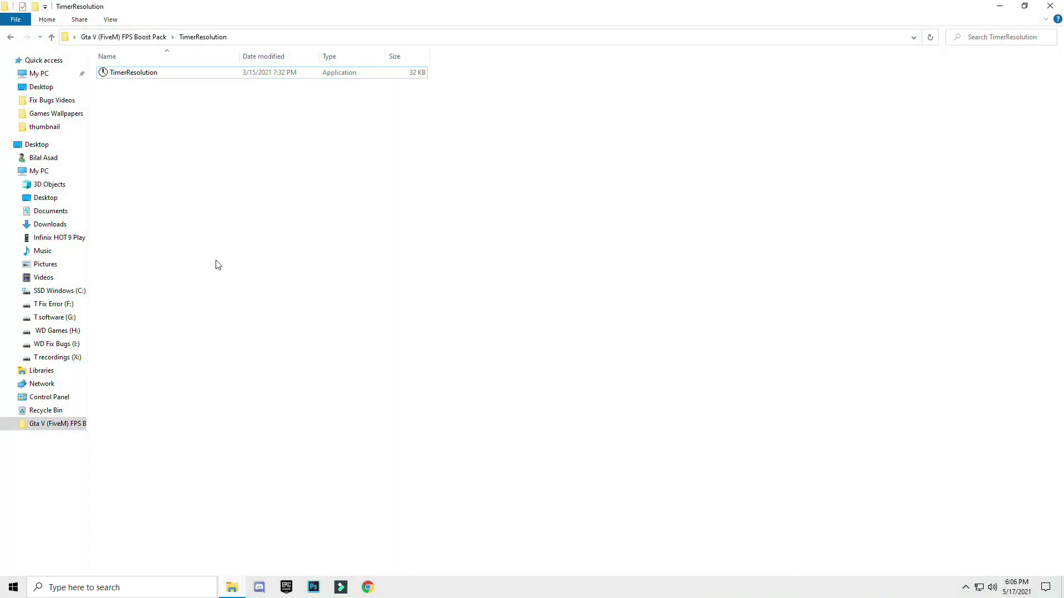
# Run TimerResolution, set the timer to its maximum resolution, and minimize both its window and the folder.
pyautogui.doubleClick(136, 74)
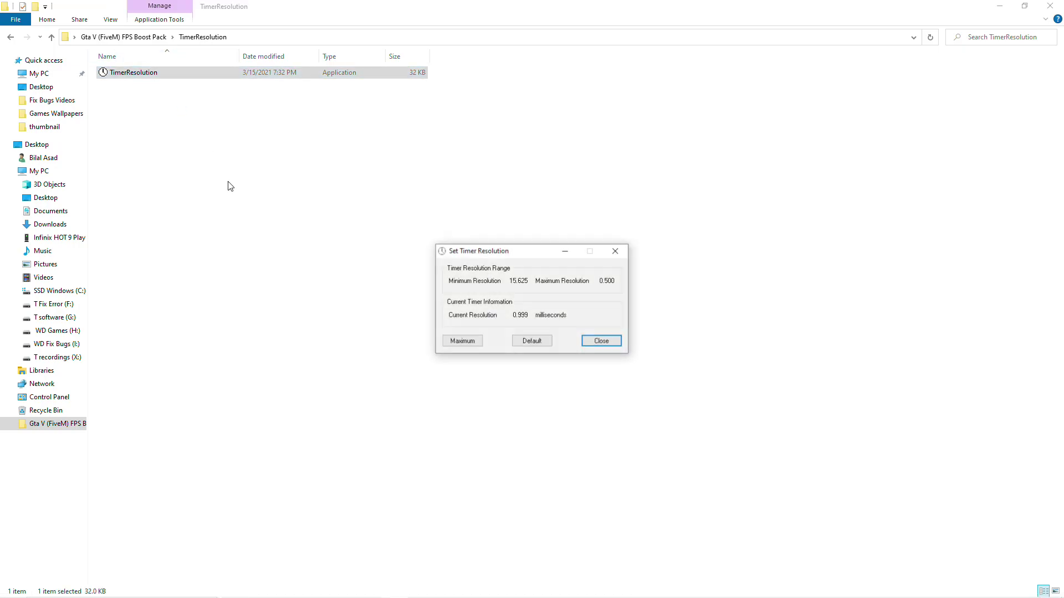
pyautogui.click(464, 342)
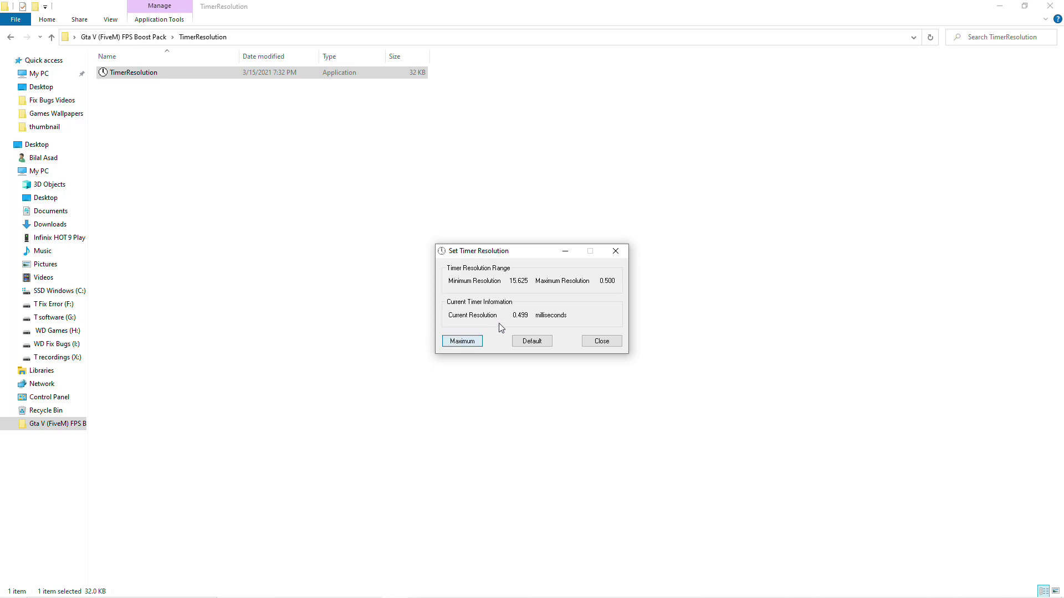
pyautogui.click(565, 253)
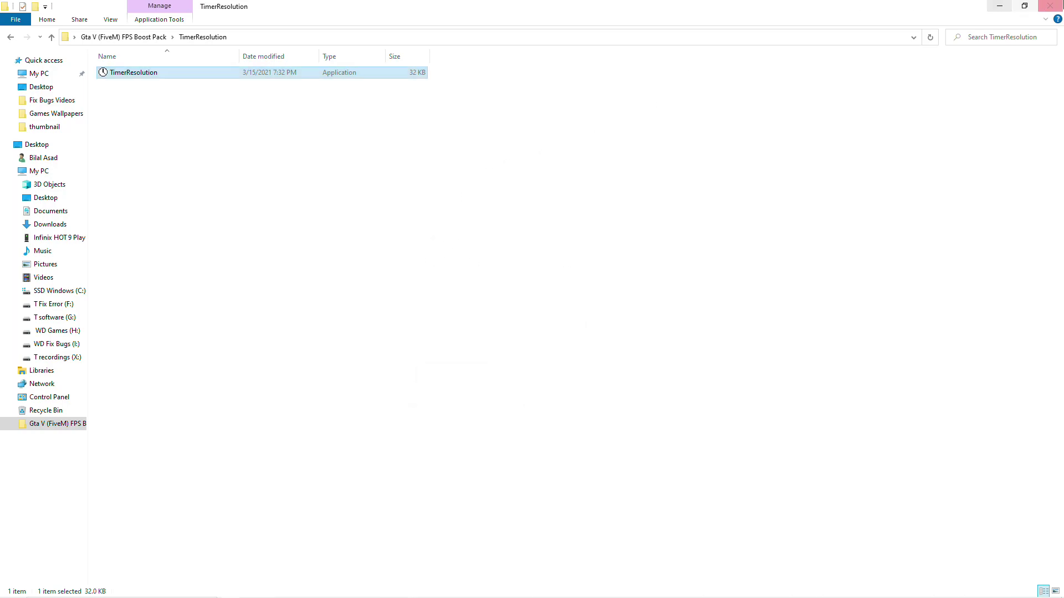
pyautogui.click(1000, 6)
# Bring up the Set Timer Resolution window to check that it is still running, and minimize it again.
pyautogui.moveTo(596, 597)
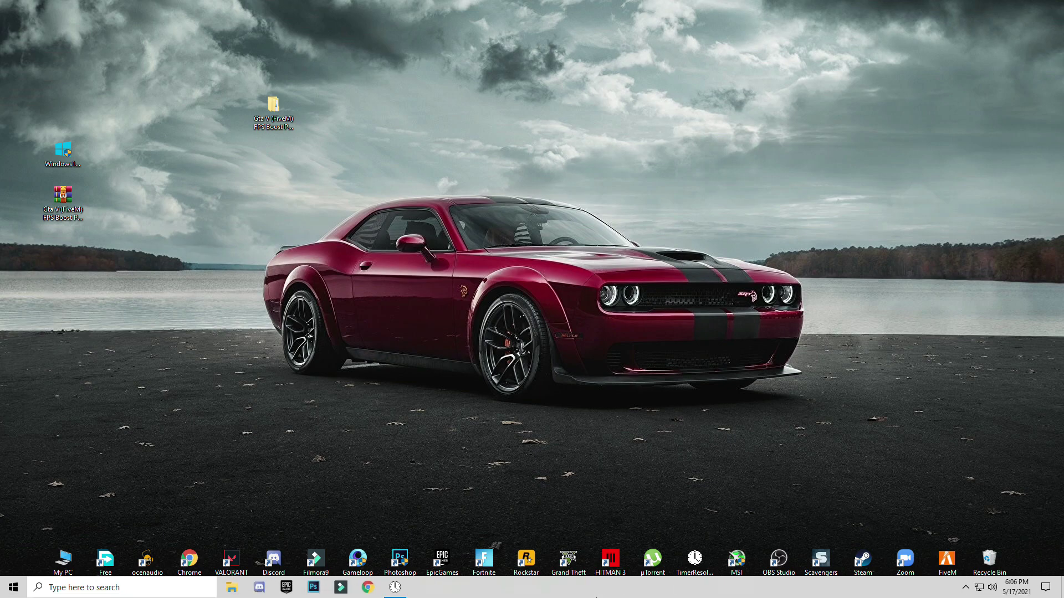
pyautogui.click(395, 587)
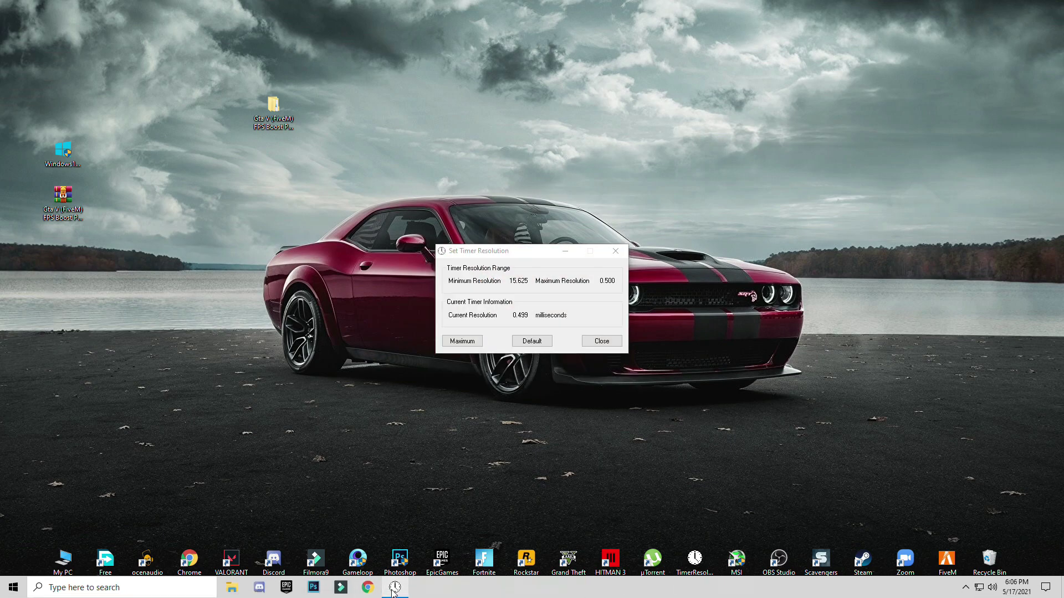
pyautogui.click(395, 587)
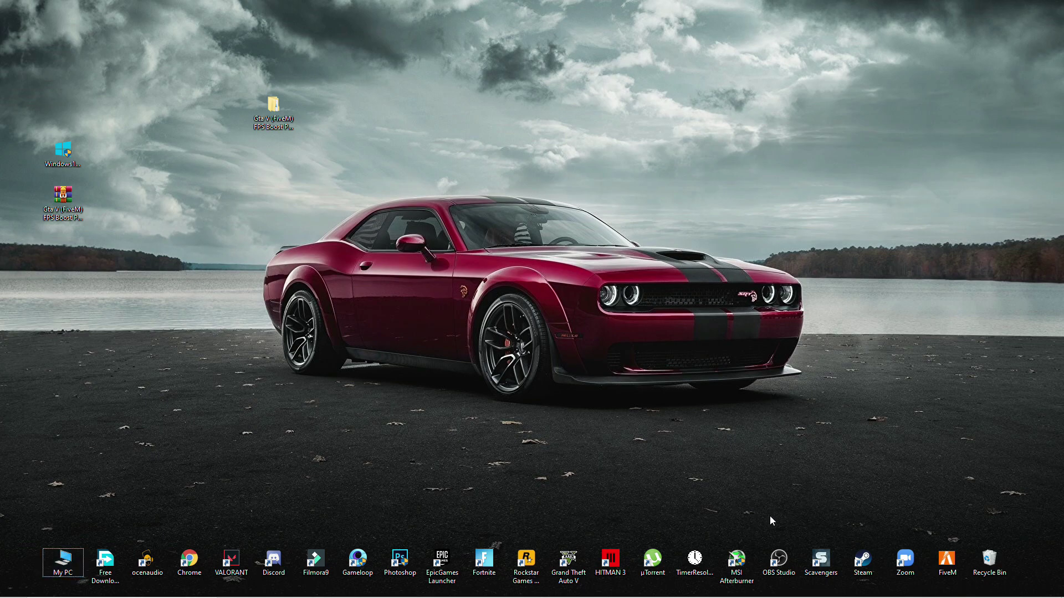
pyautogui.moveTo(968, 594)
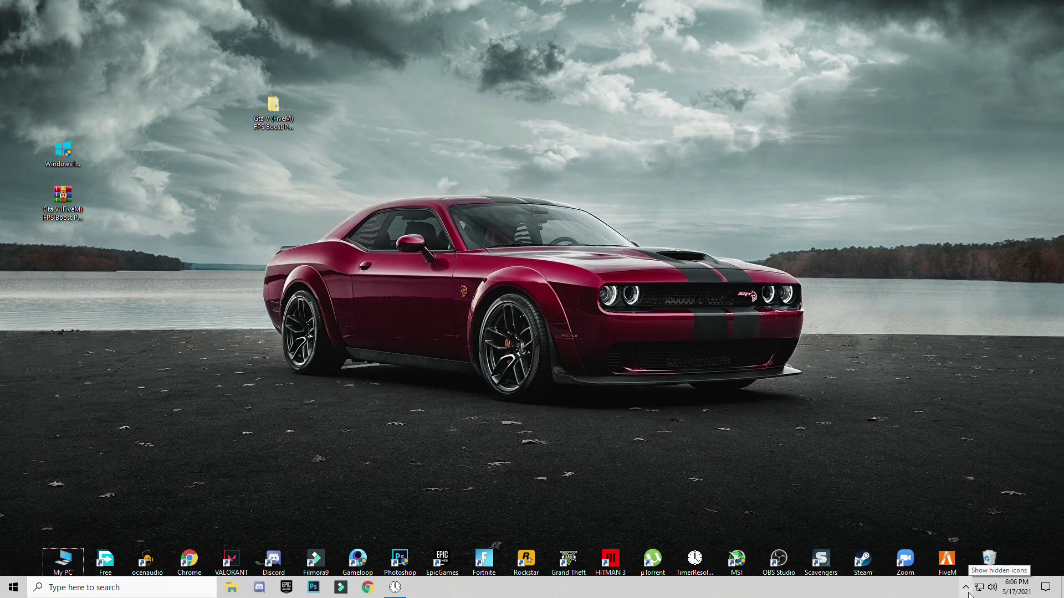